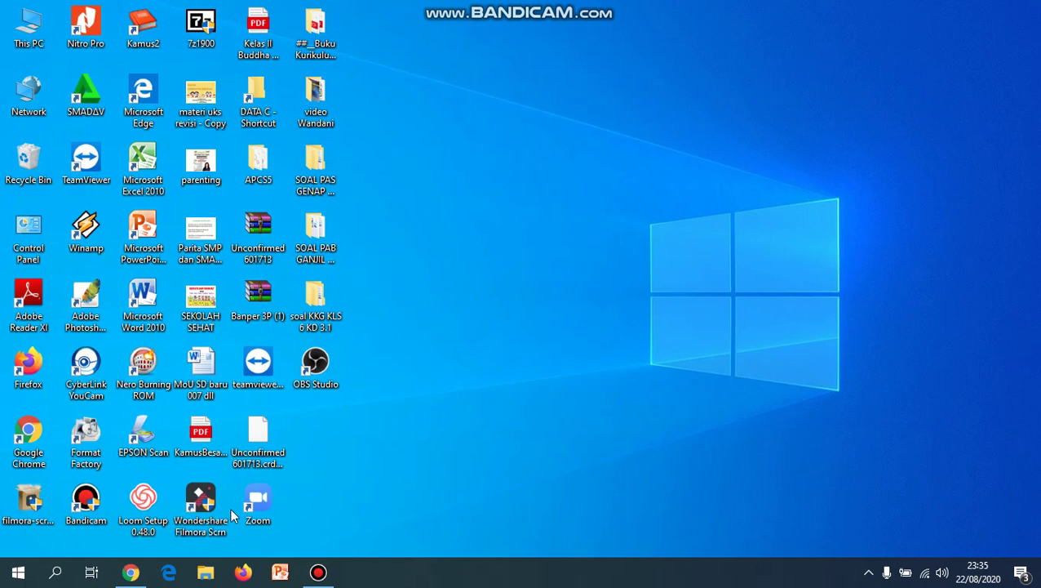
Switch to Google Chrome and duplicate the TUGAS 6 sheet of the open spreadsheet
left_click(131, 574)
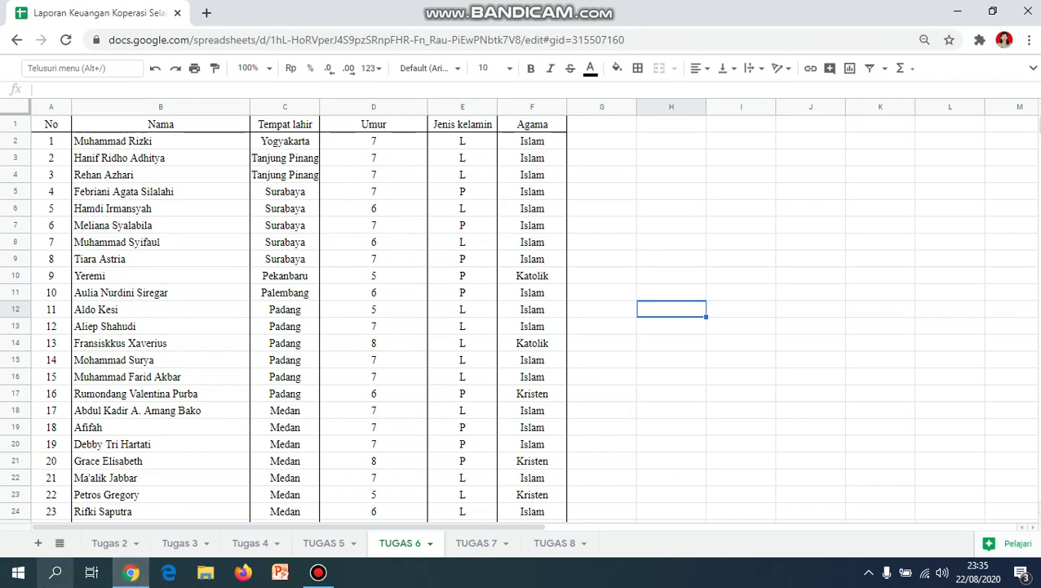
left_click(244, 547)
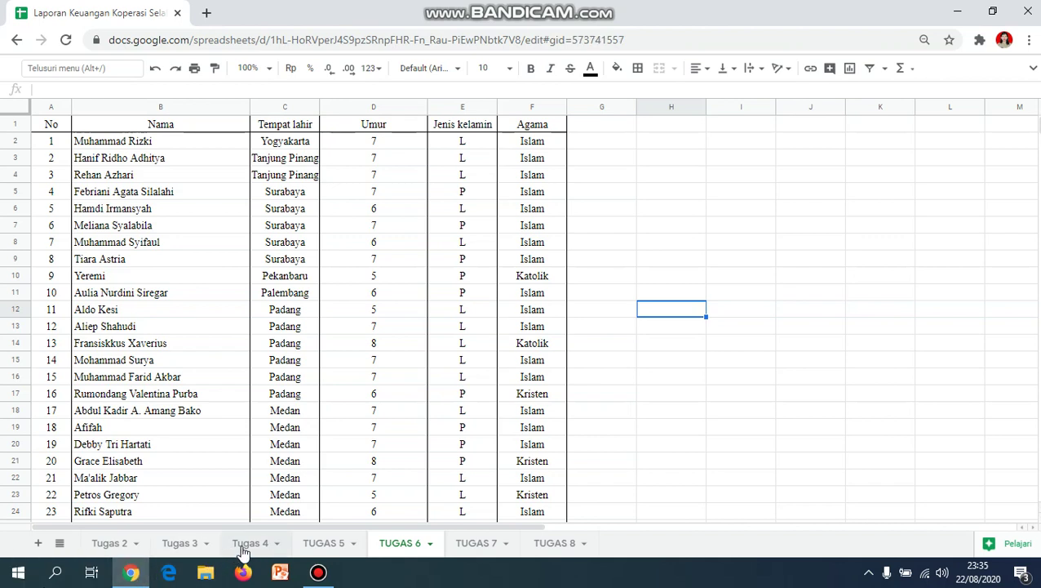
left_click(317, 546)
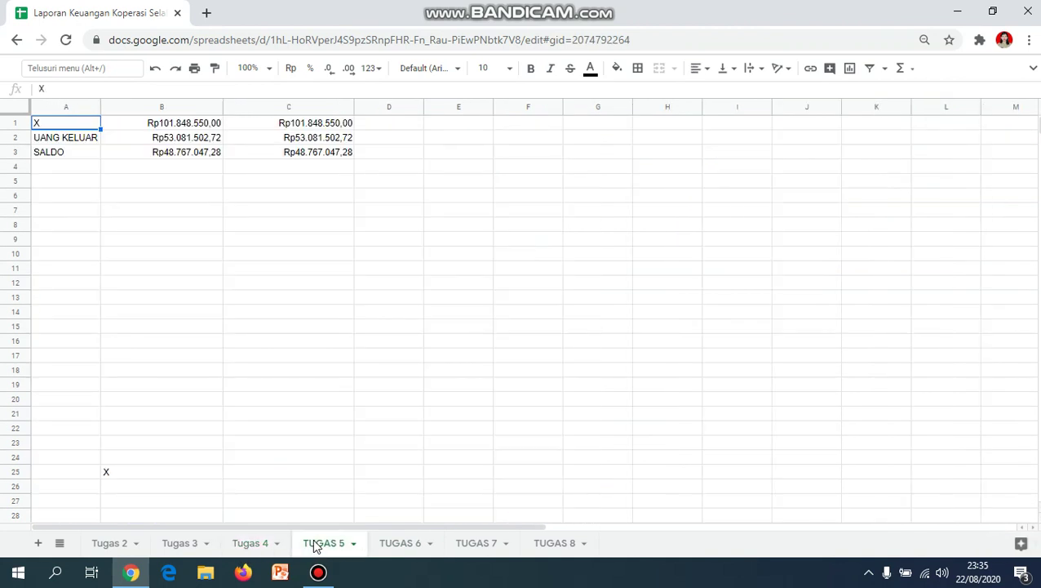
left_click(378, 547)
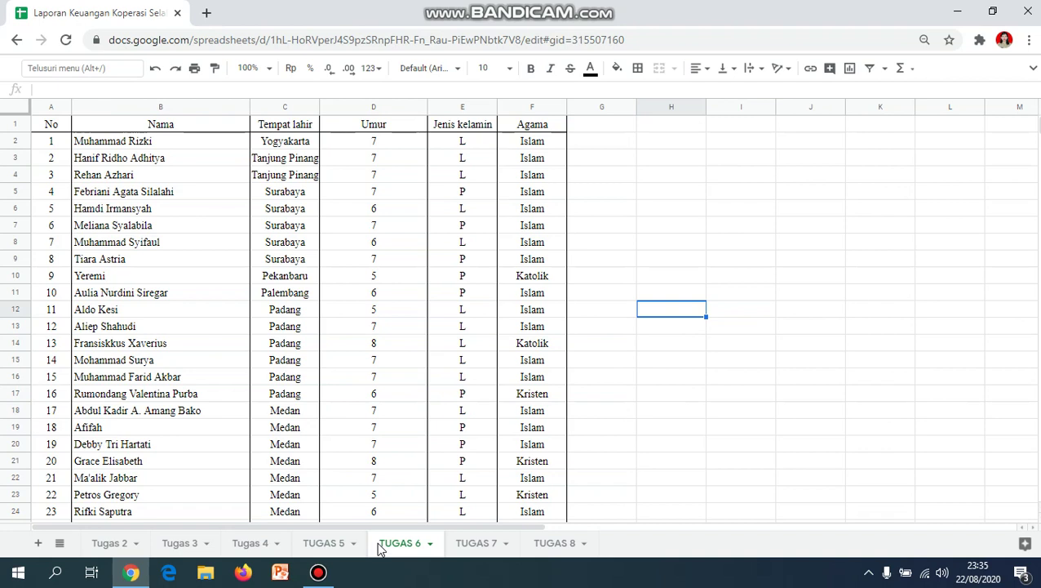
right_click(377, 548)
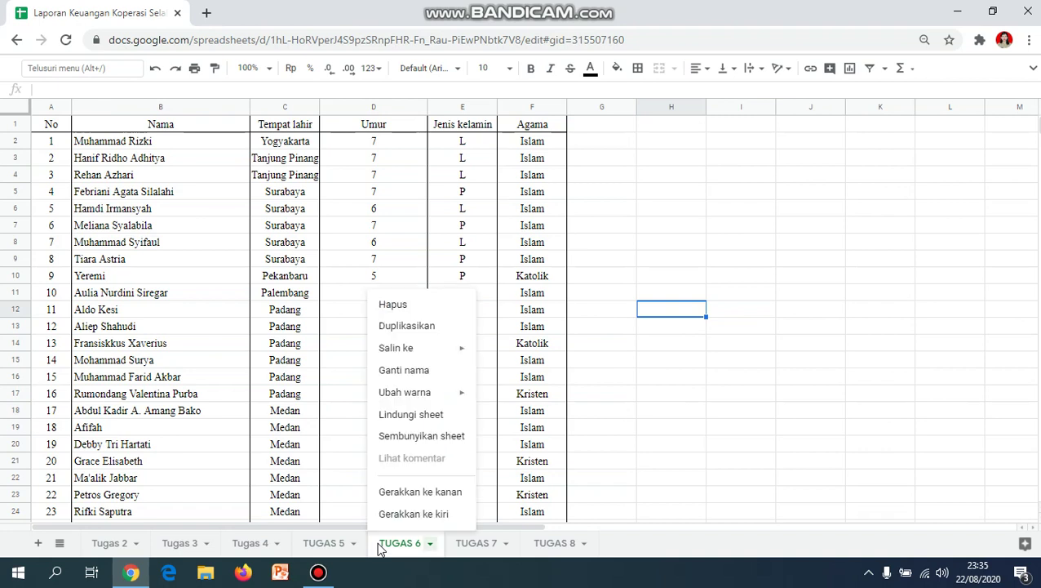
left_click(406, 326)
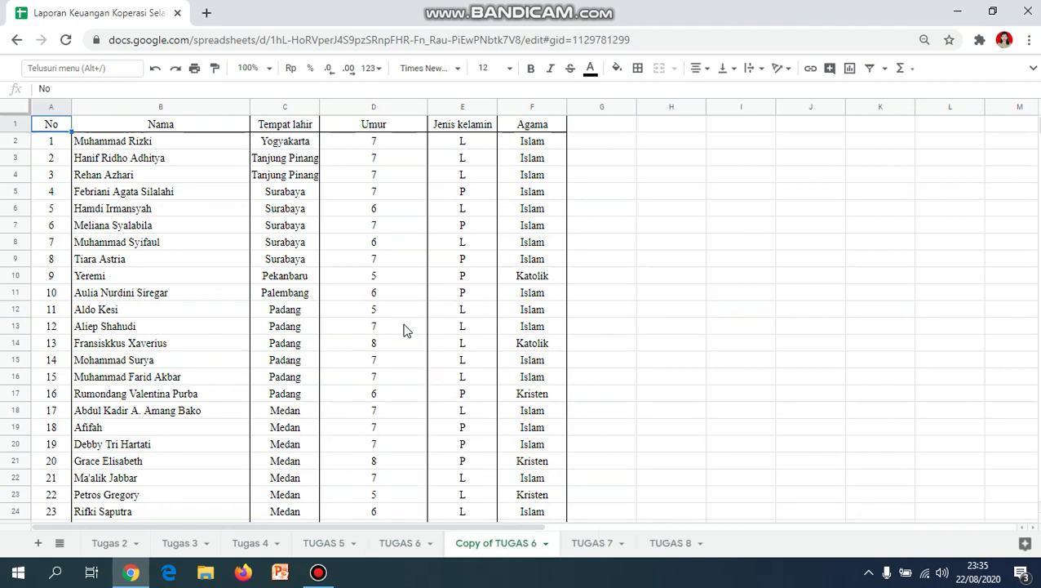
Move the copied sheet behind TUGAS 8 so it is the last sheet
left_click(487, 551)
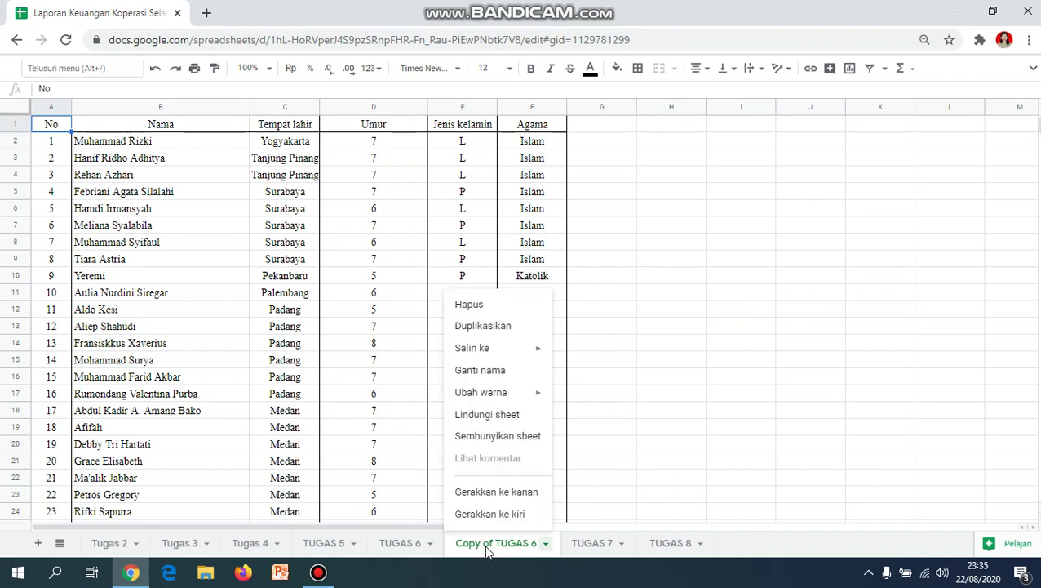
left_click(490, 492)
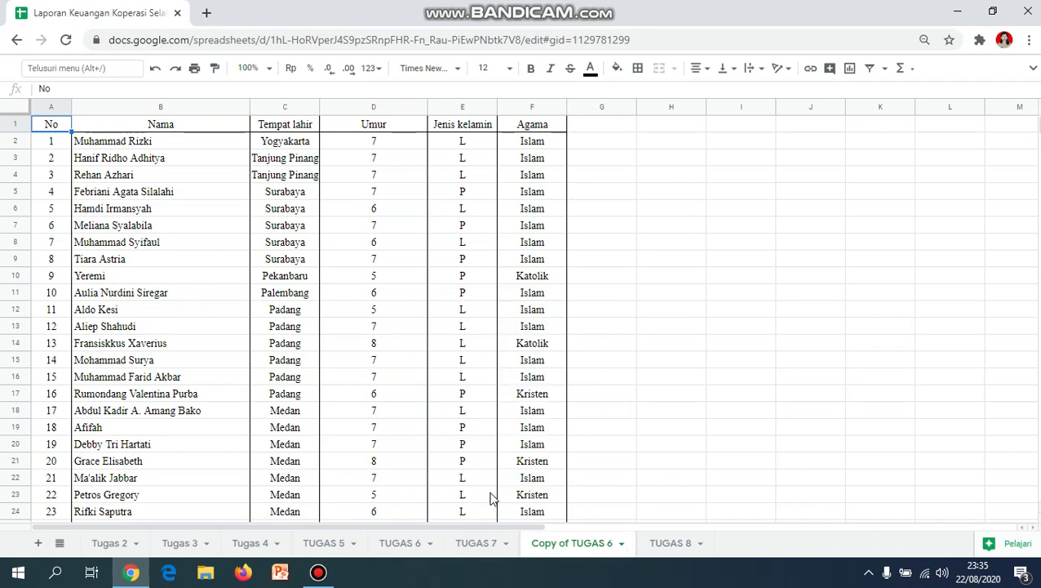
left_click(545, 554)
left_click(561, 492)
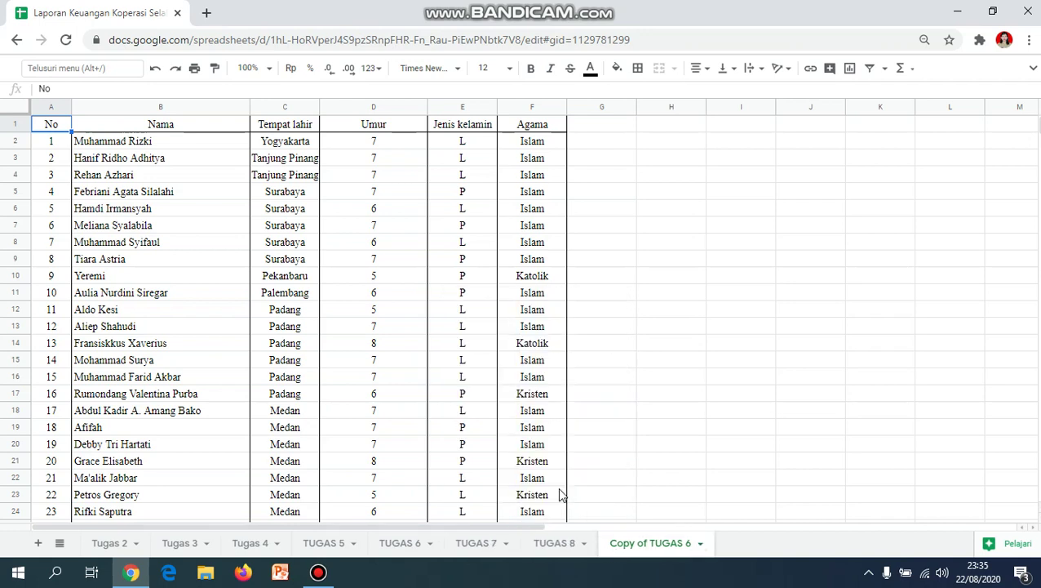
Rename the copied sheet as TUGAS 9
right_click(629, 554)
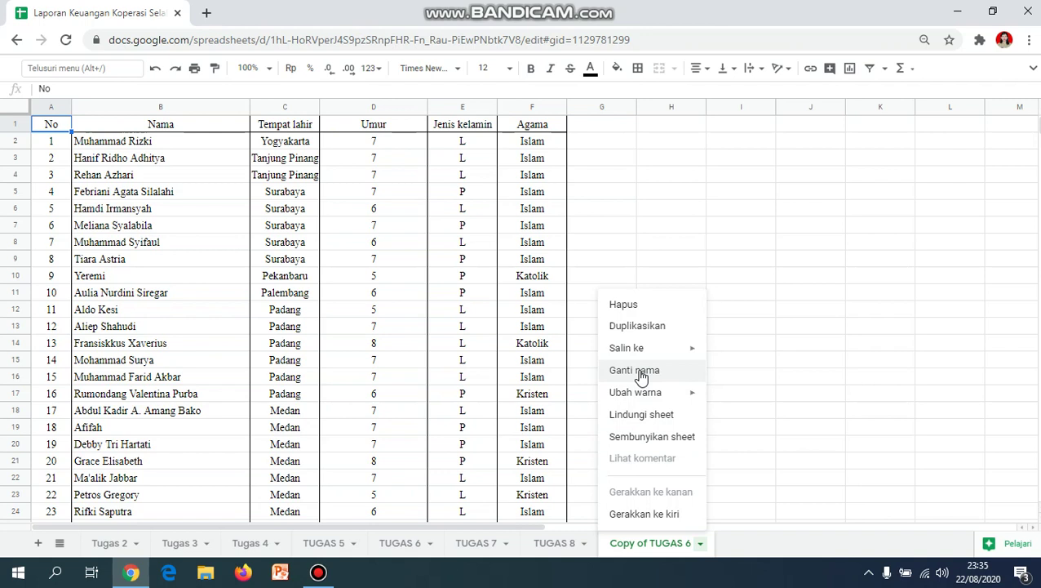
type("TUGA")
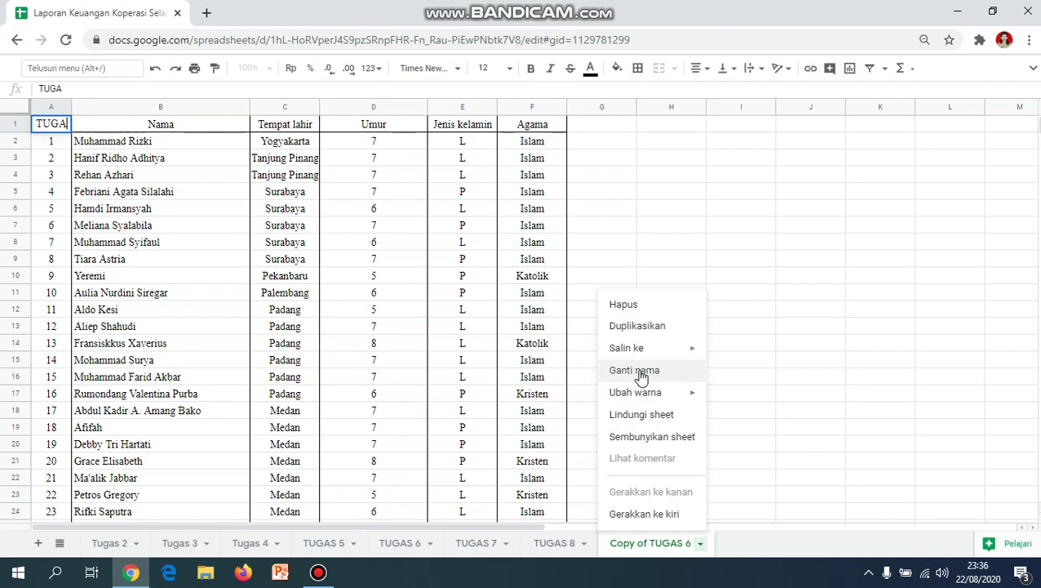
type("S 9")
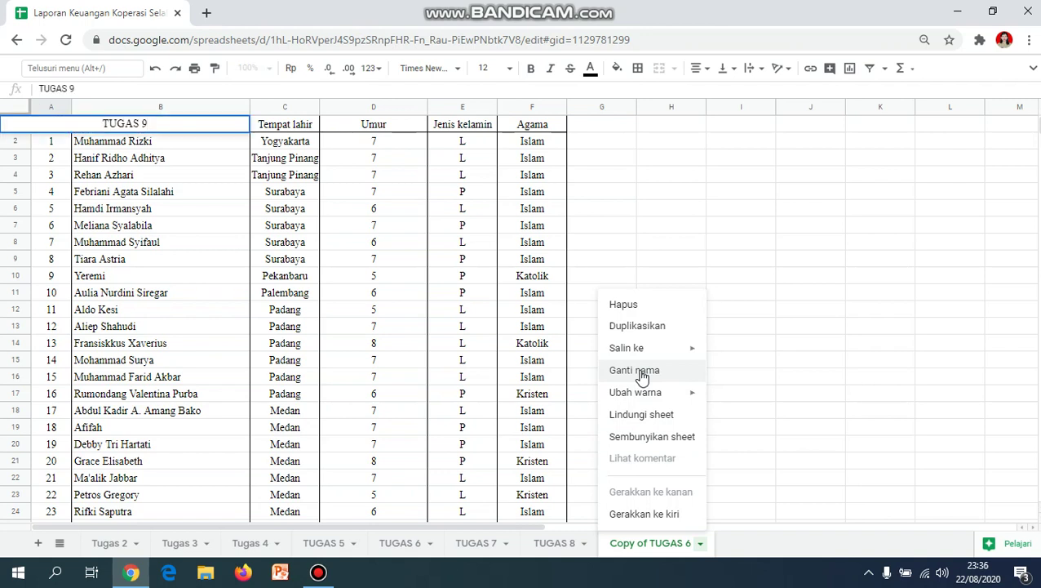
left_click(645, 375)
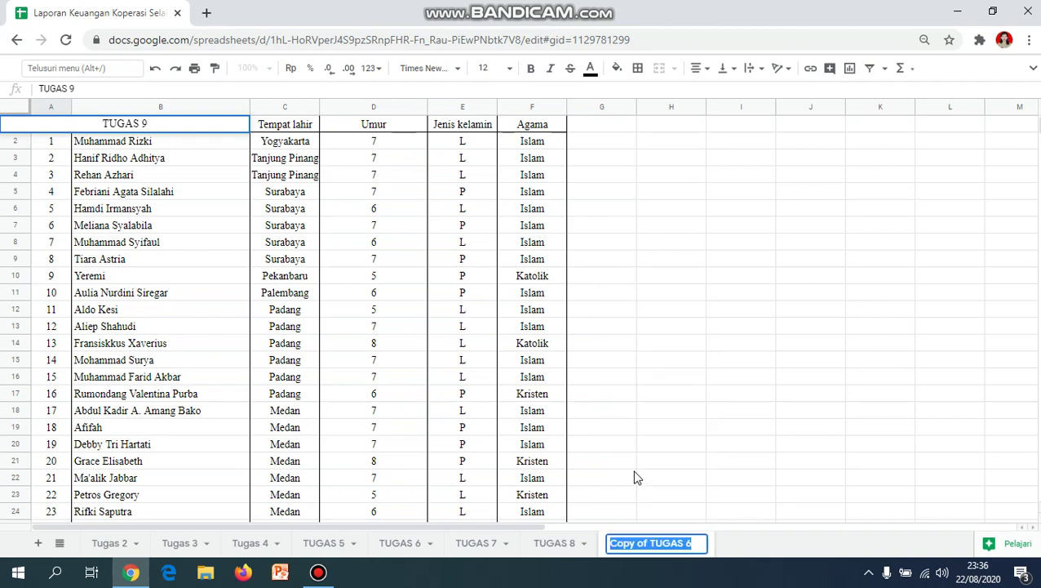
type("TU")
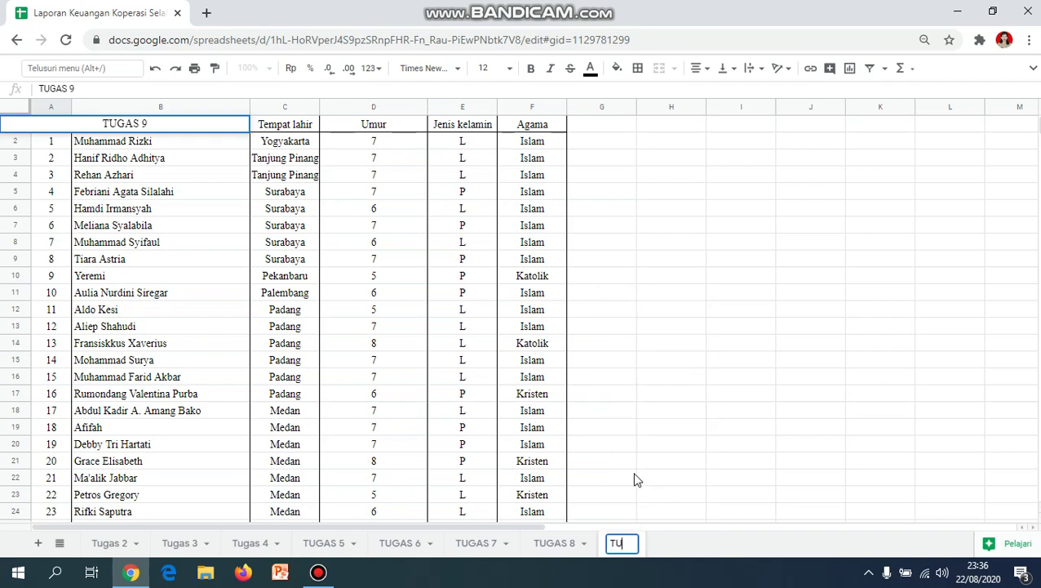
type("GAS 9")
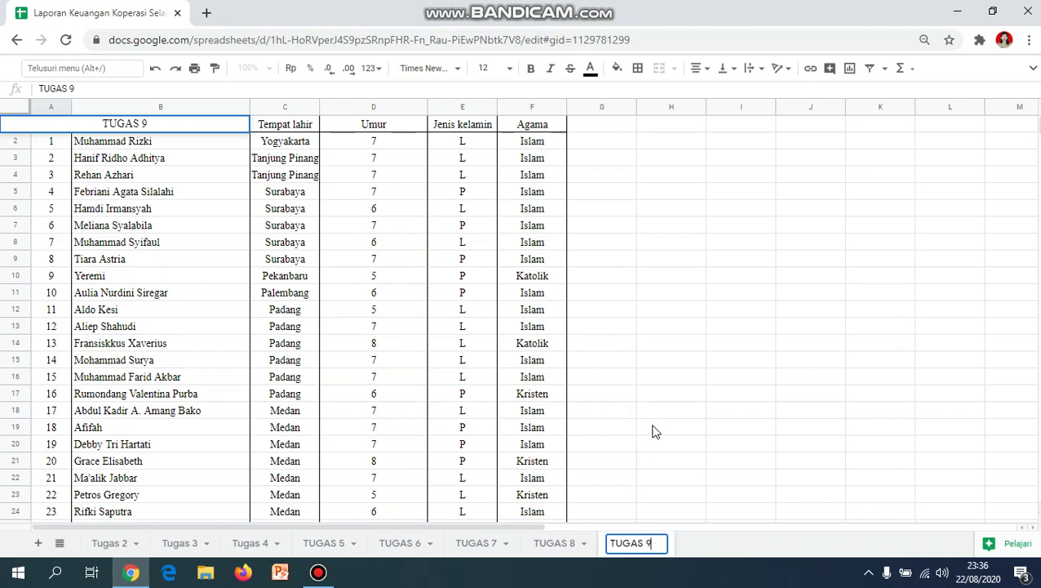
left_click(661, 382)
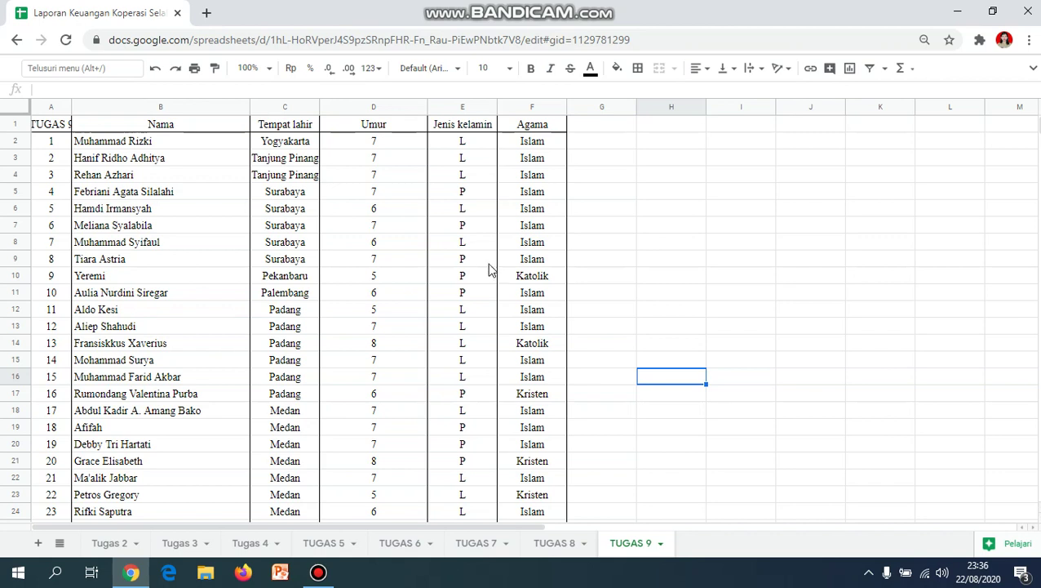
Set the header in cell A1 to "No" and widen columns A and C to fit their contents
left_click_drag(71, 107, 99, 106)
left_click(74, 130)
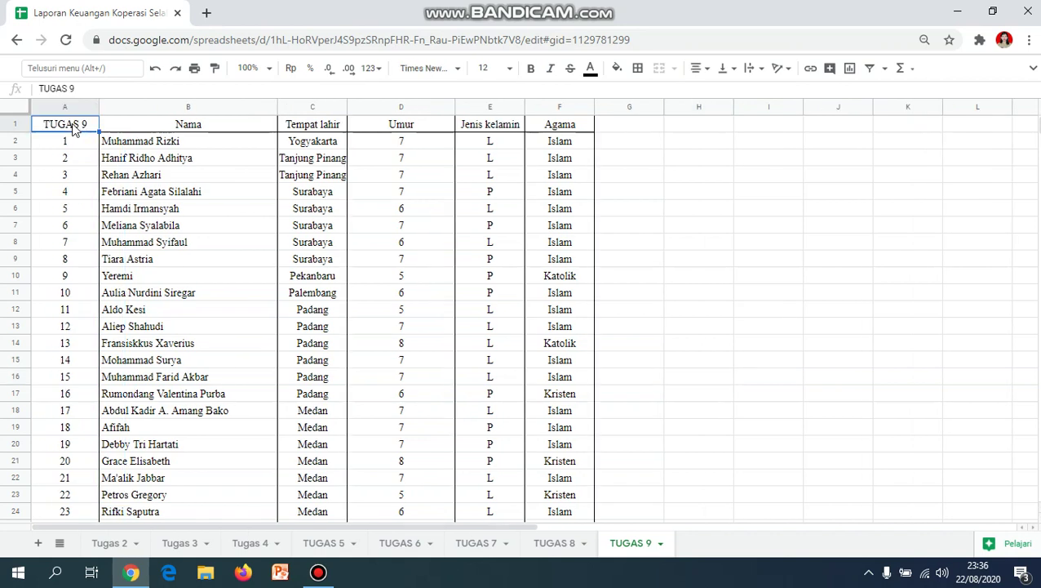
type("NO")
key("BackSpace")
type("o")
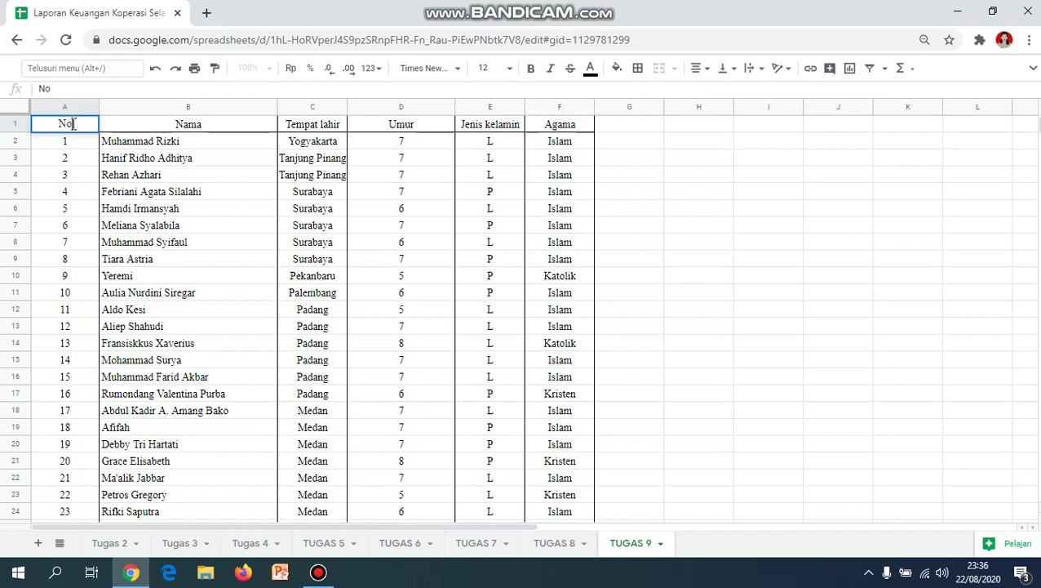
left_click(223, 181)
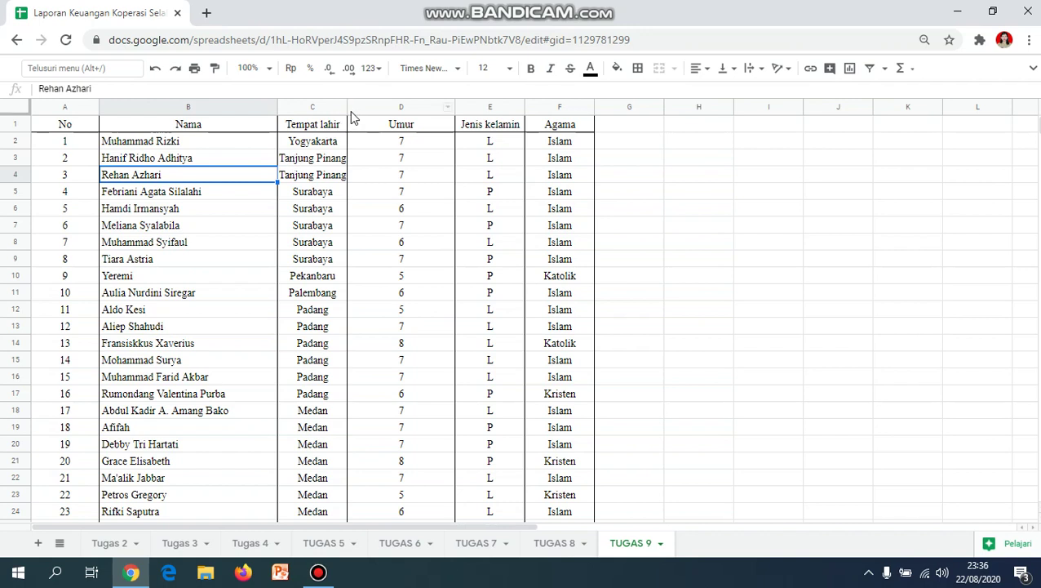
left_click_drag(347, 112, 362, 111)
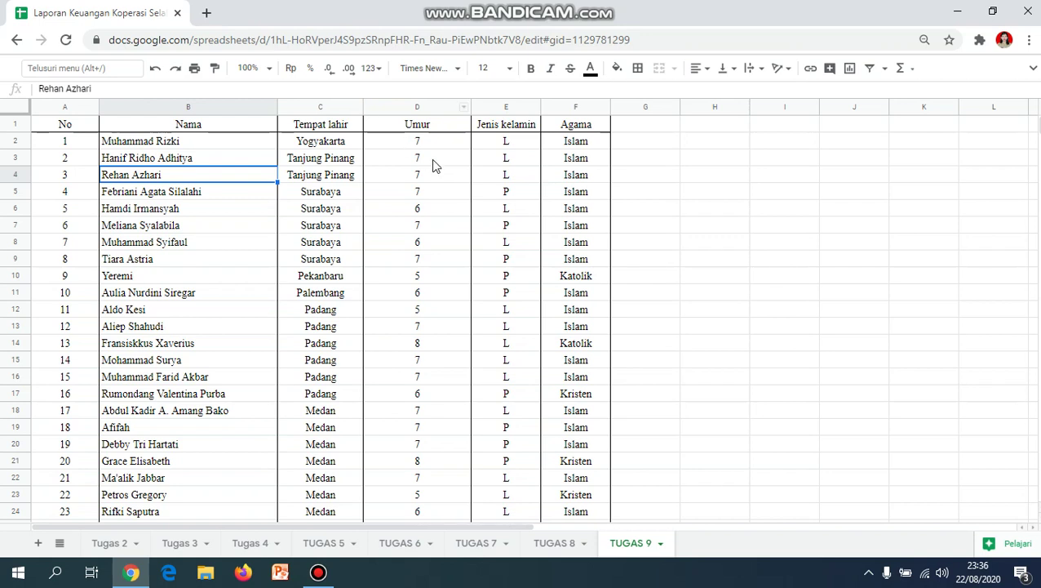
Enter the header "Keterangan" in cell G1 and widen column G
left_click(635, 125)
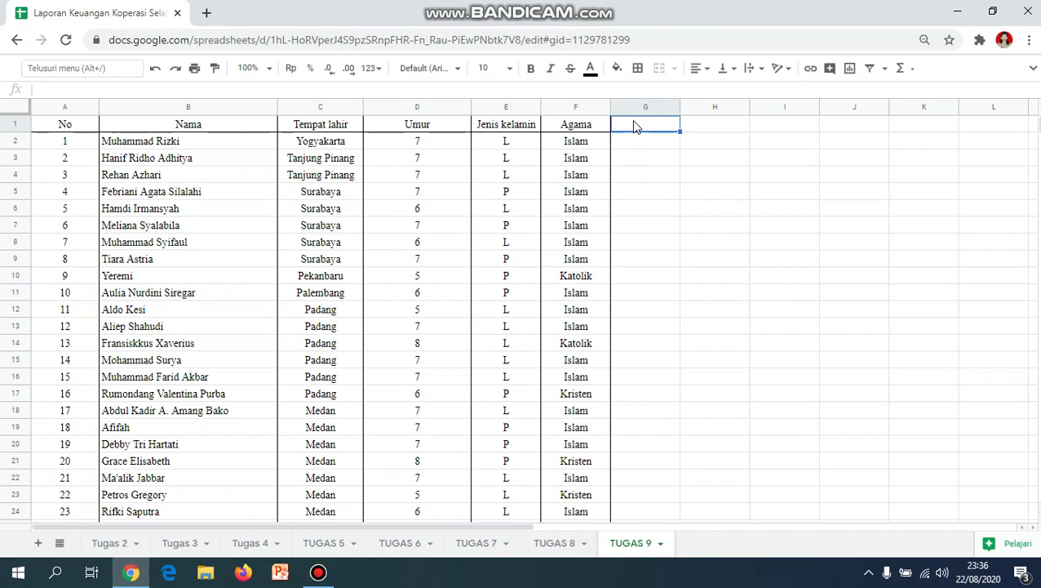
type("Keterangan")
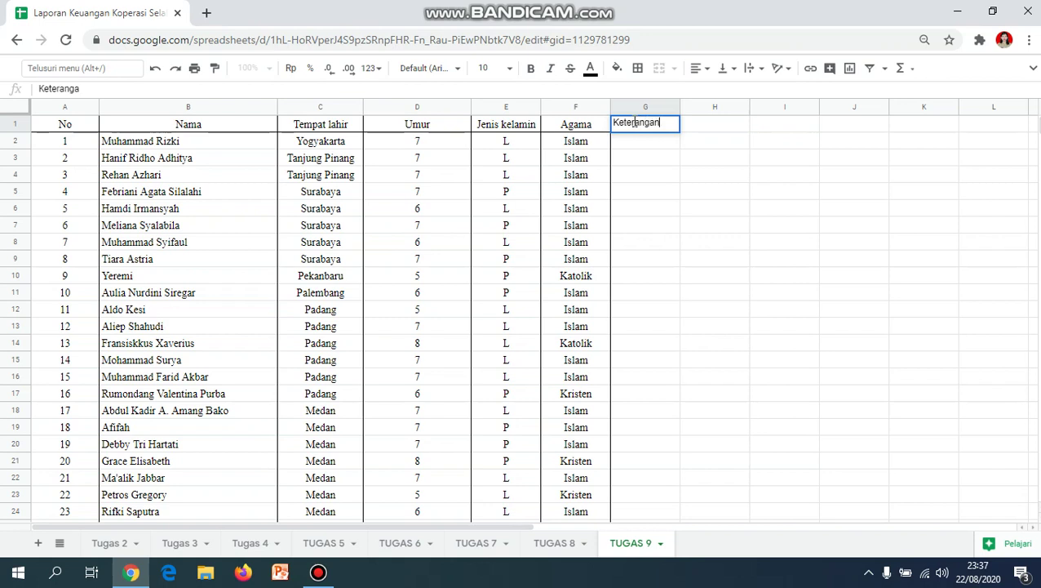
left_click_drag(677, 107, 717, 124)
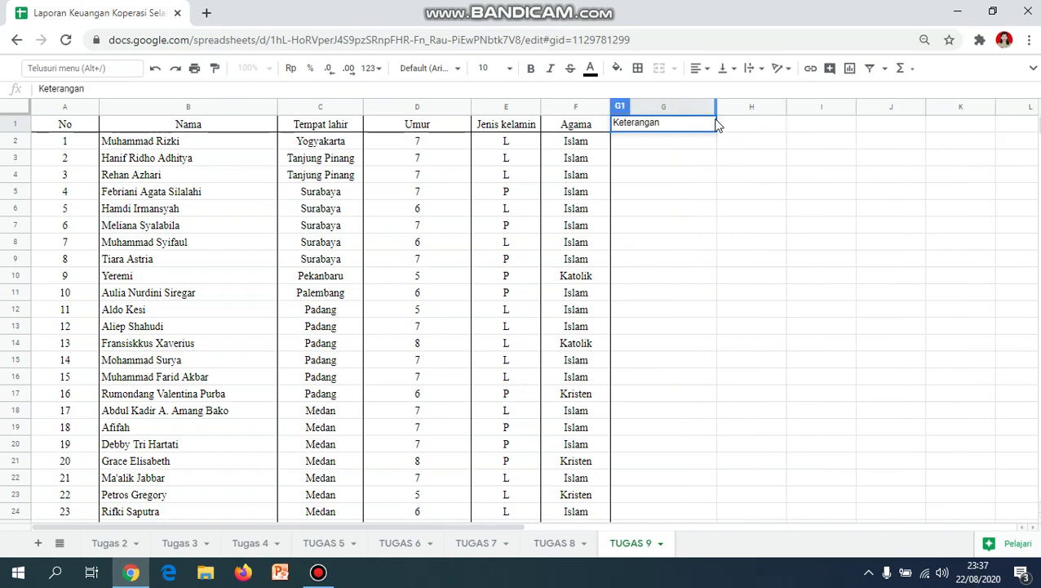
Enter the formula =IF(D2>=6;"TERIMA";"TOLAK") in cell G2 to judge the age in the Umur column
left_click(647, 141)
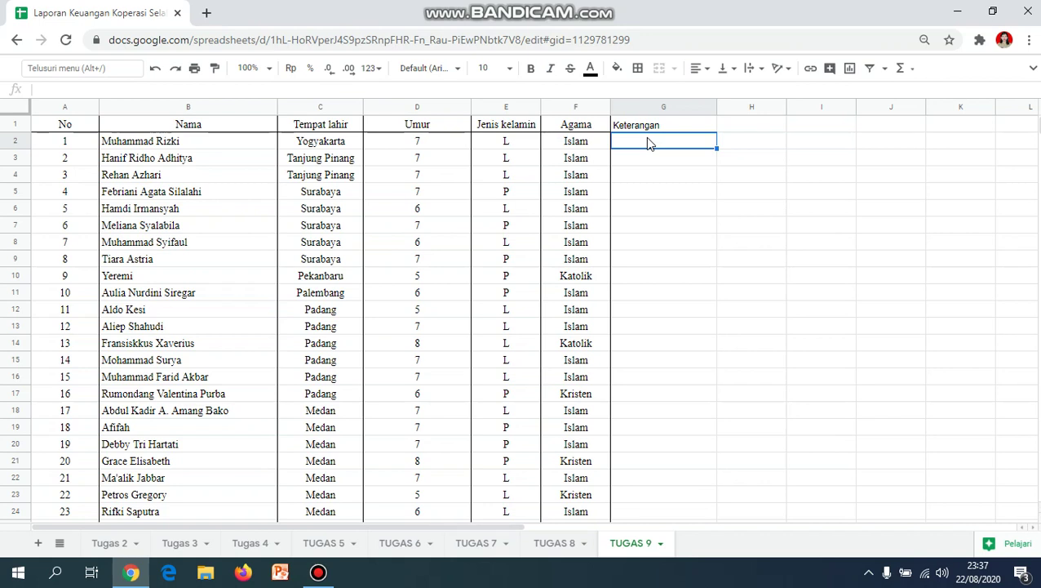
type("=")
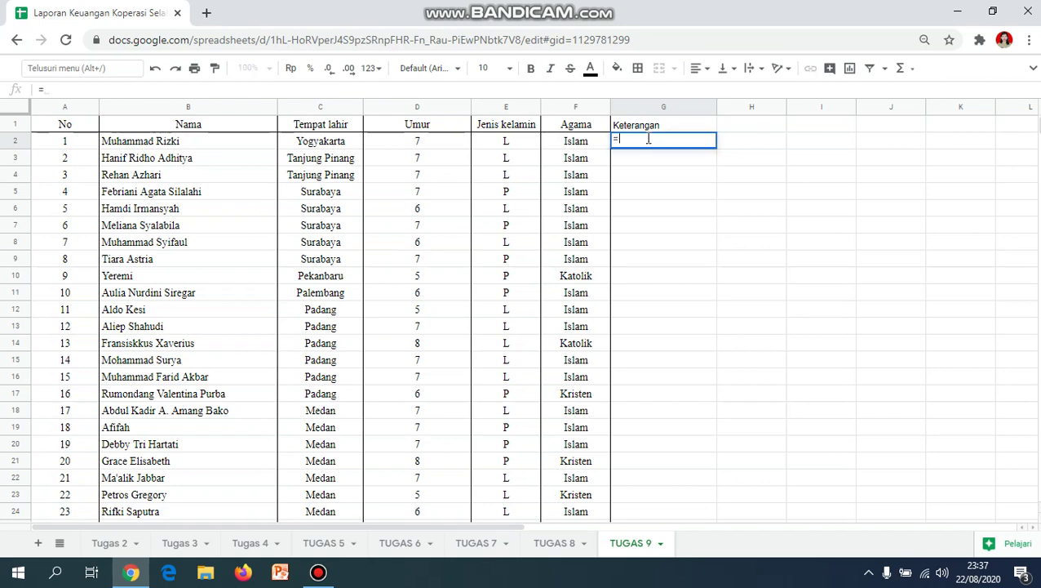
type("IF")
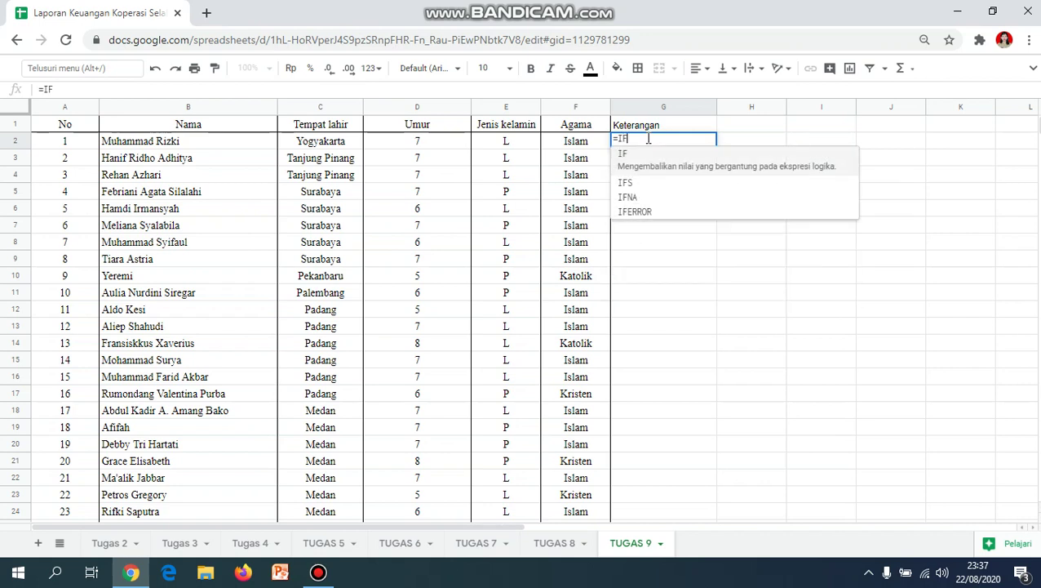
type("(")
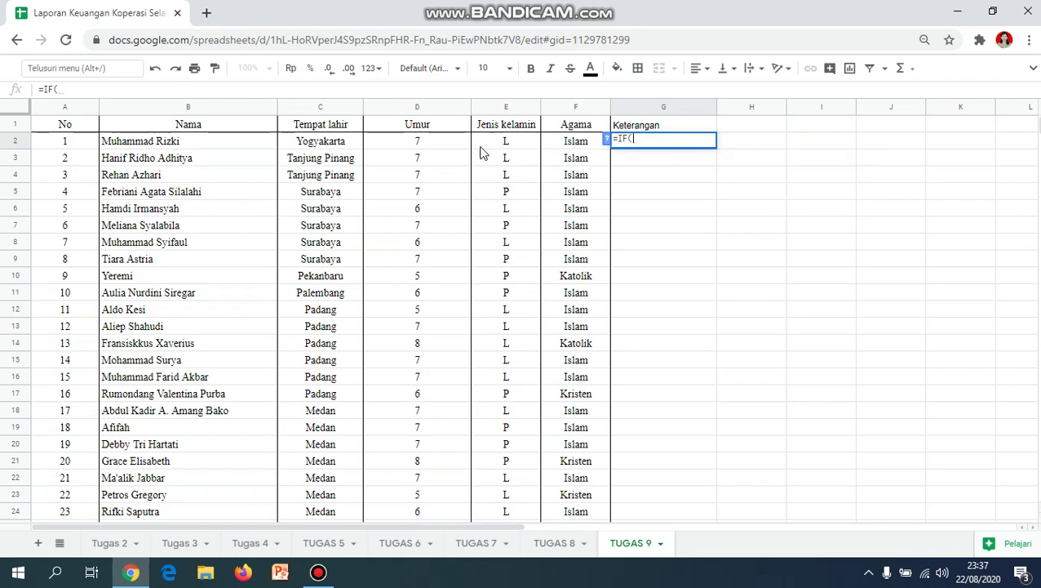
left_click(434, 144)
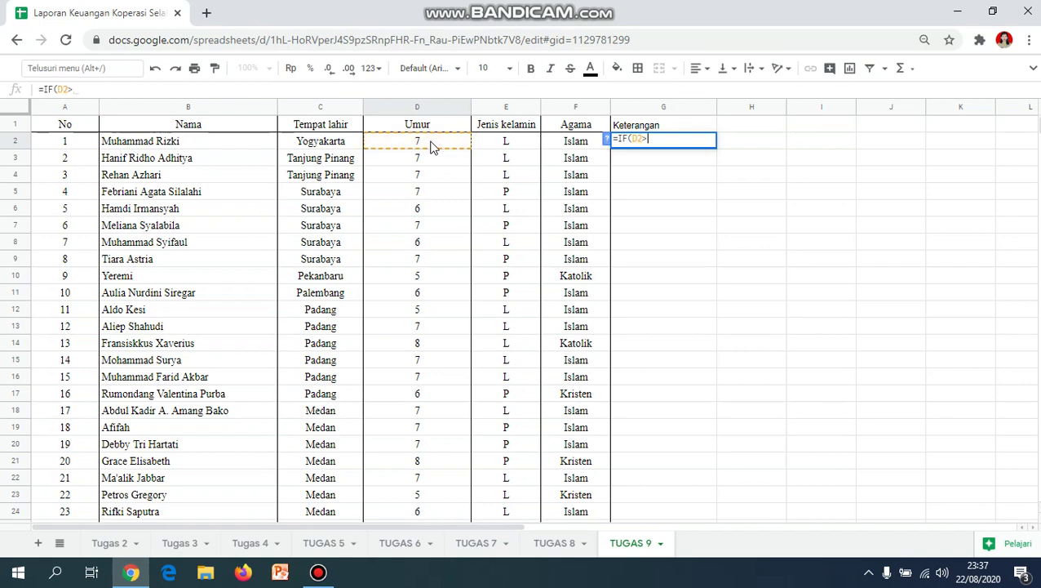
type(">=6;\"")
type("TERIMA")
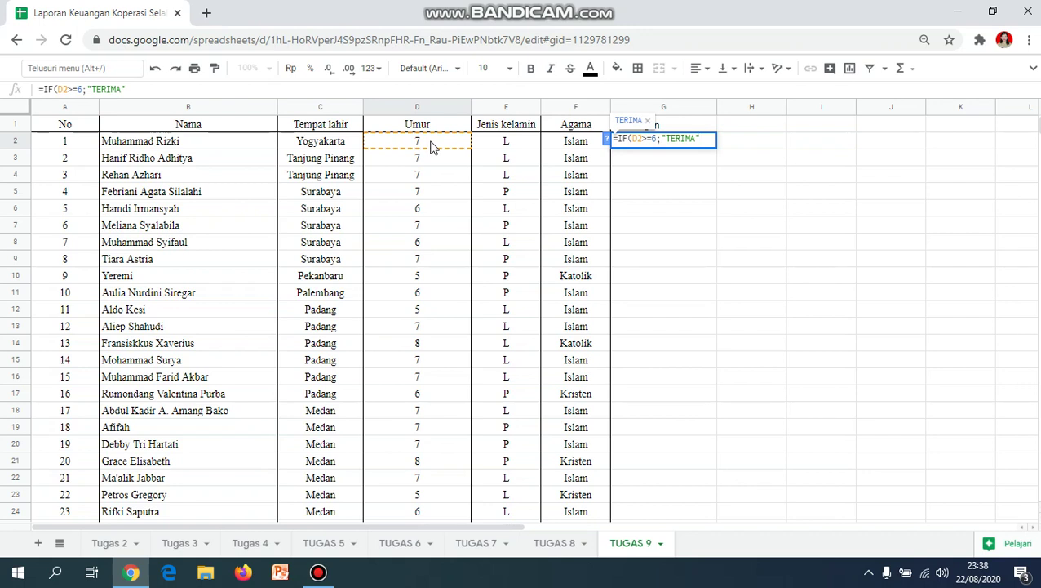
type("\";\"TOLAK")
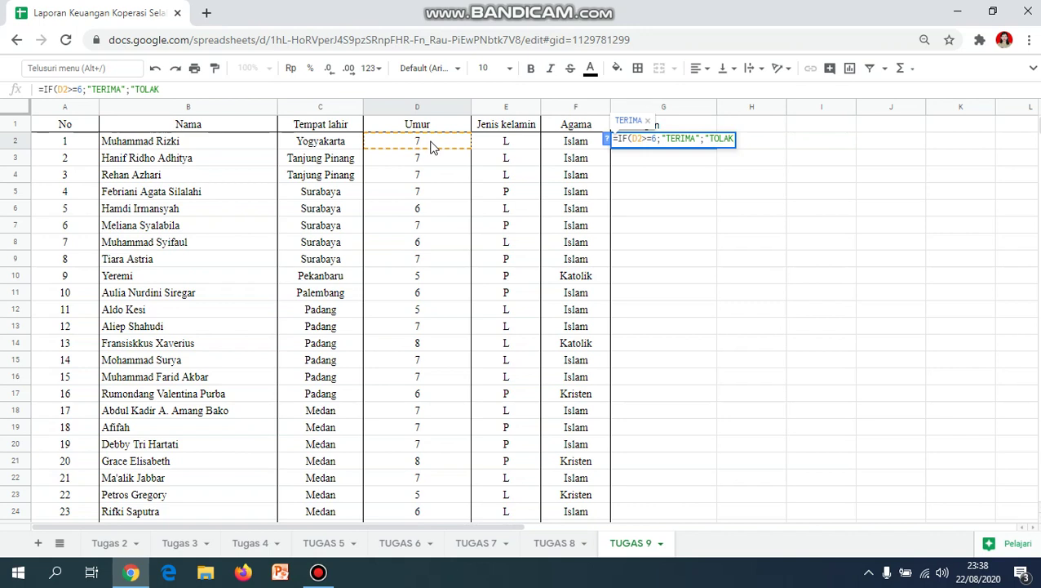
type("\")")
key("Return")
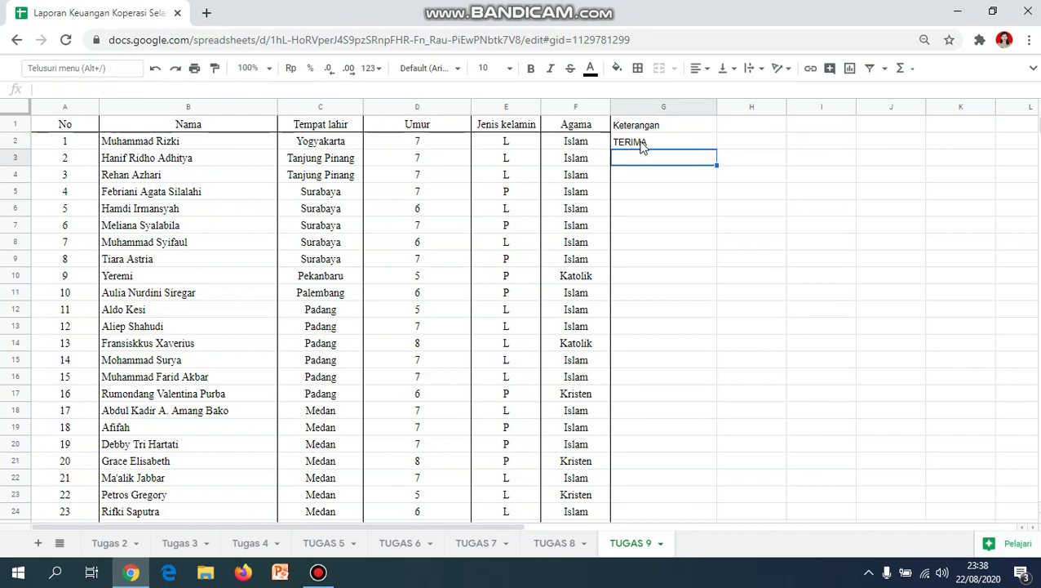
Fill the IF formula from G2 down the Keterangan column to row 128 and check the filled rows
left_click(632, 145)
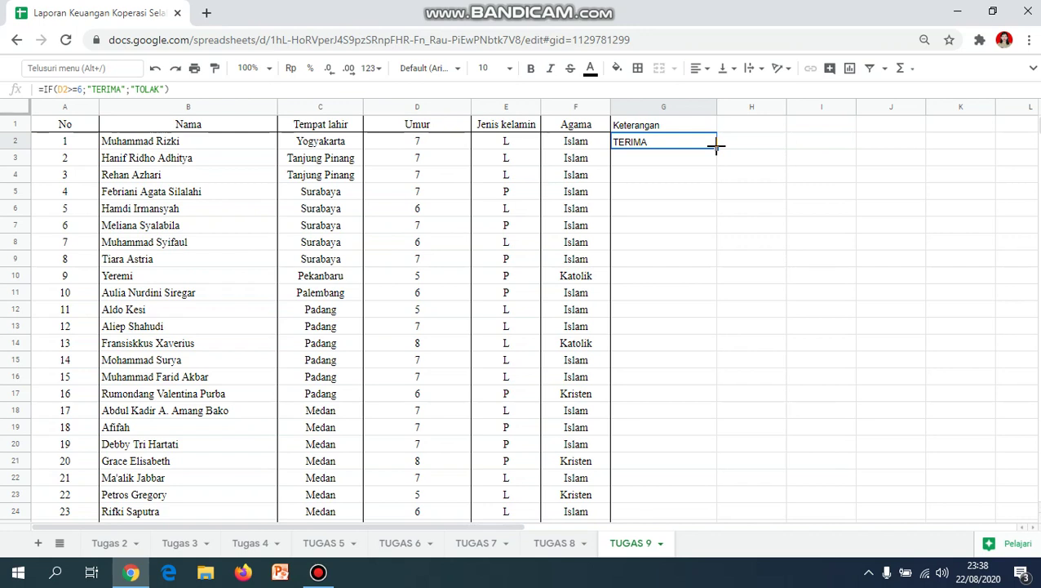
left_click_drag(716, 145, 654, 284)
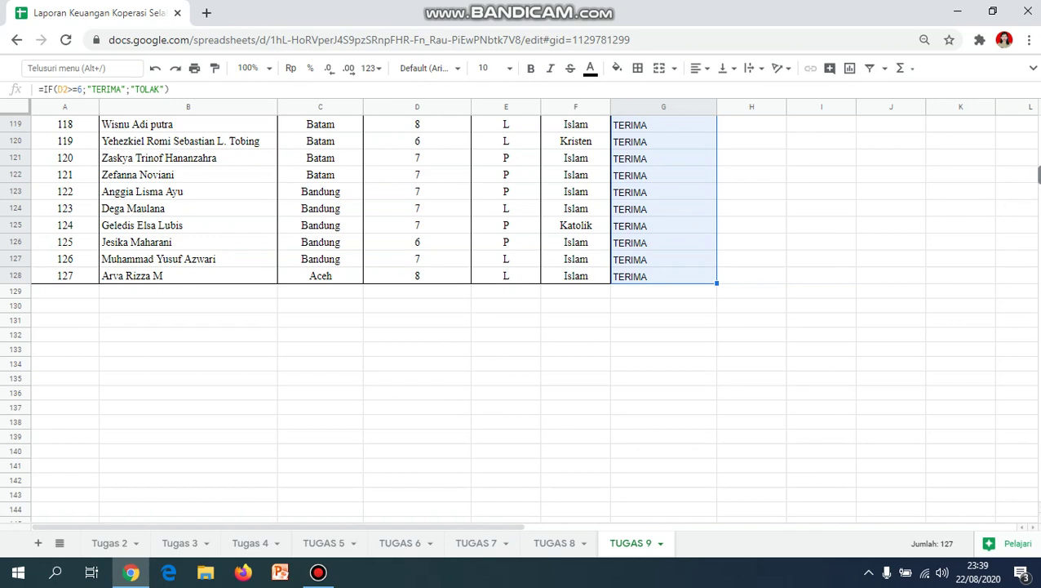
scroll(1038, 176, "up", 2)
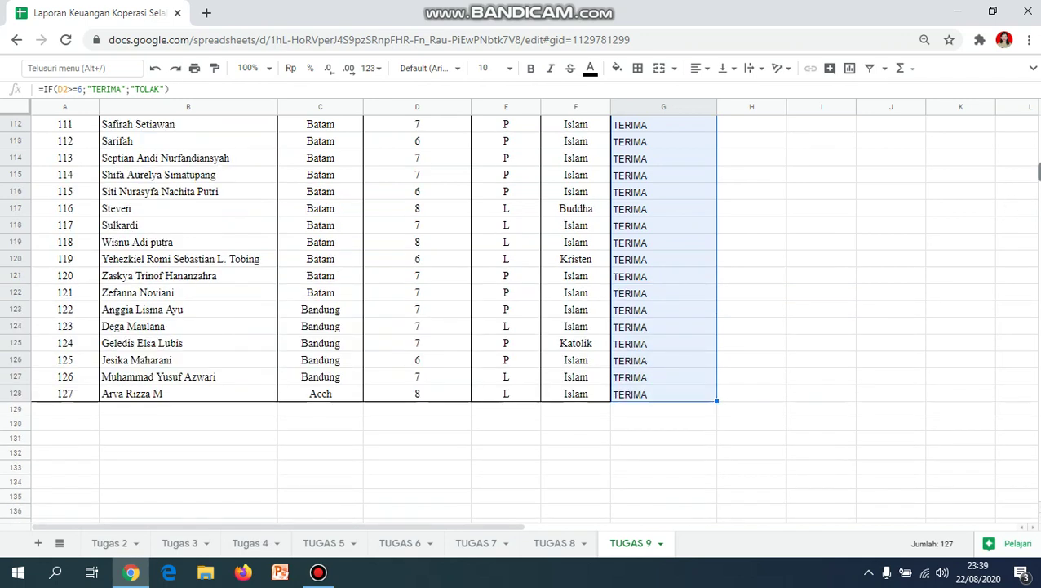
scroll(1040, 181, "up", 1)
scroll(1039, 182, "up", 1)
scroll(1039, 175, "up", 5)
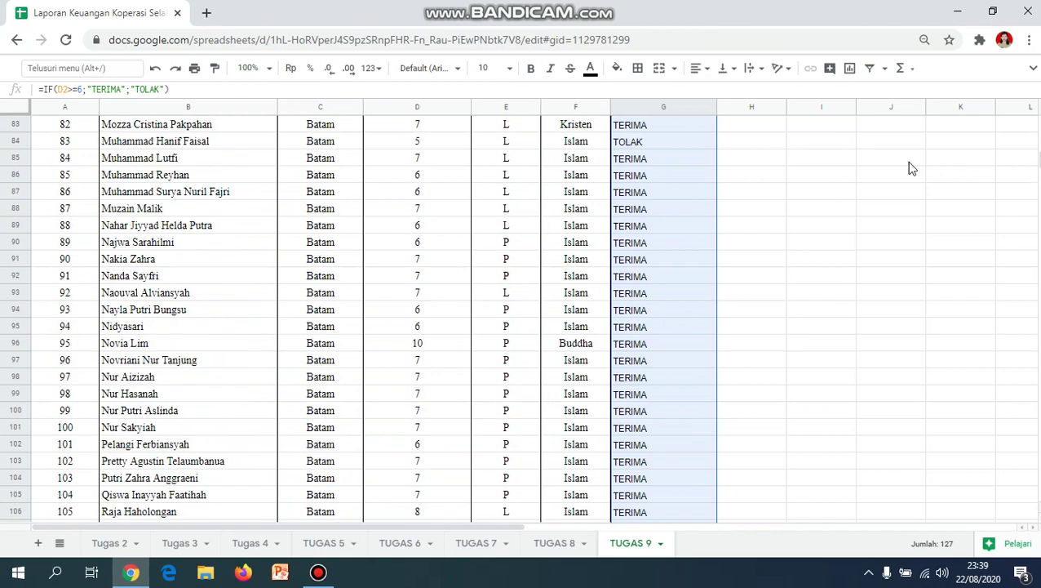
Give the TOLAK cell G84 in the Keterangan column red text and a dark red fill
left_click(642, 143)
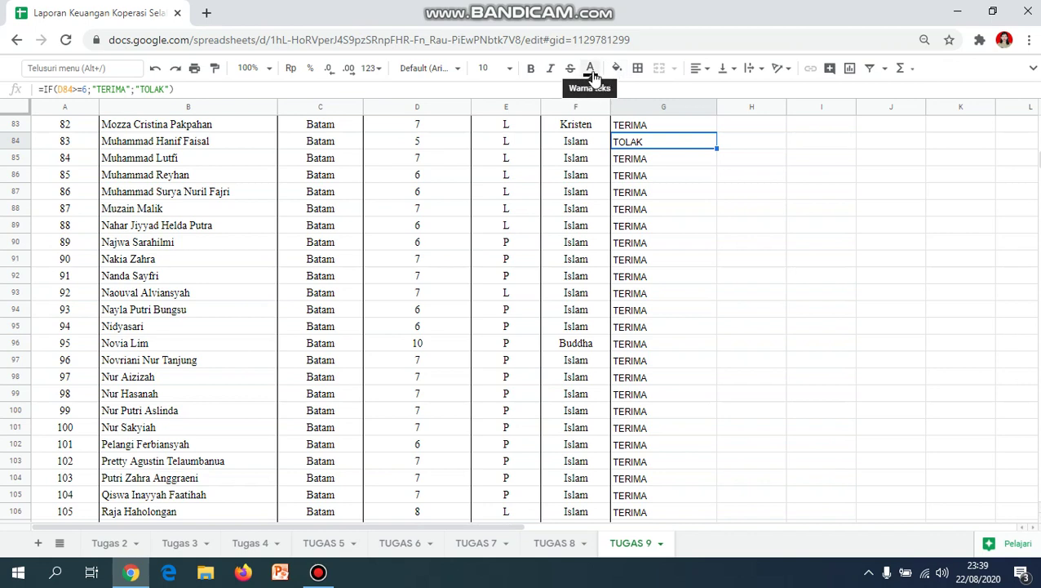
left_click(590, 68)
left_click(606, 123)
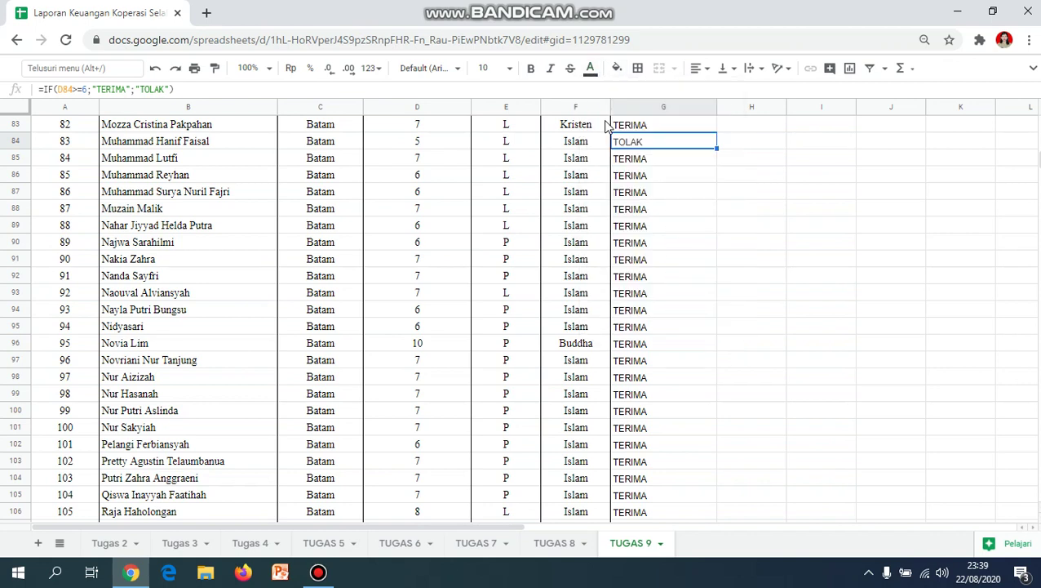
left_click(590, 69)
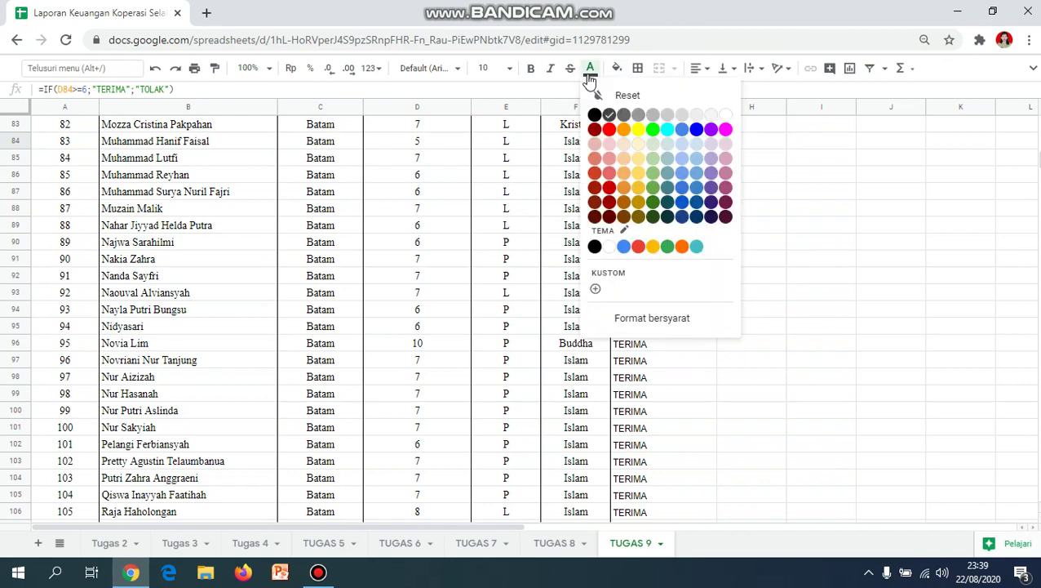
left_click(609, 128)
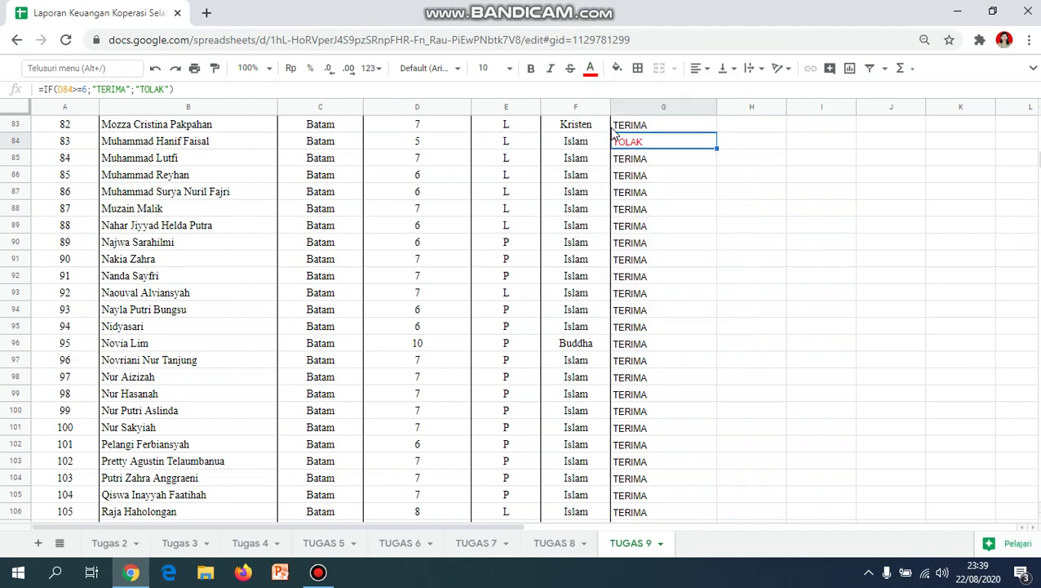
left_click(617, 69)
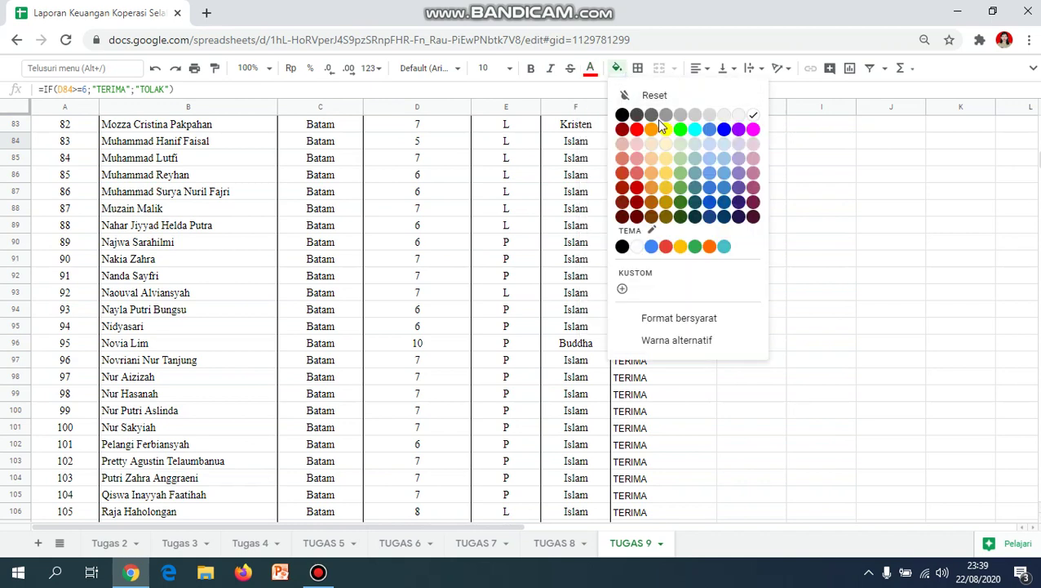
left_click(622, 129)
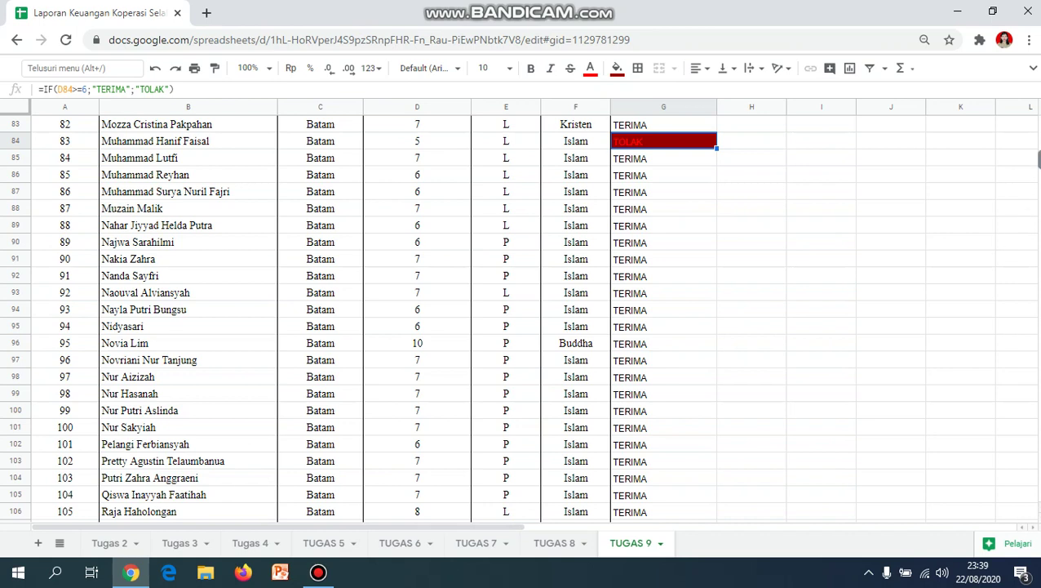
Format the TOLAK result in cell G31 with red text and a yellow fill
scroll(1035, 159, "up", 3)
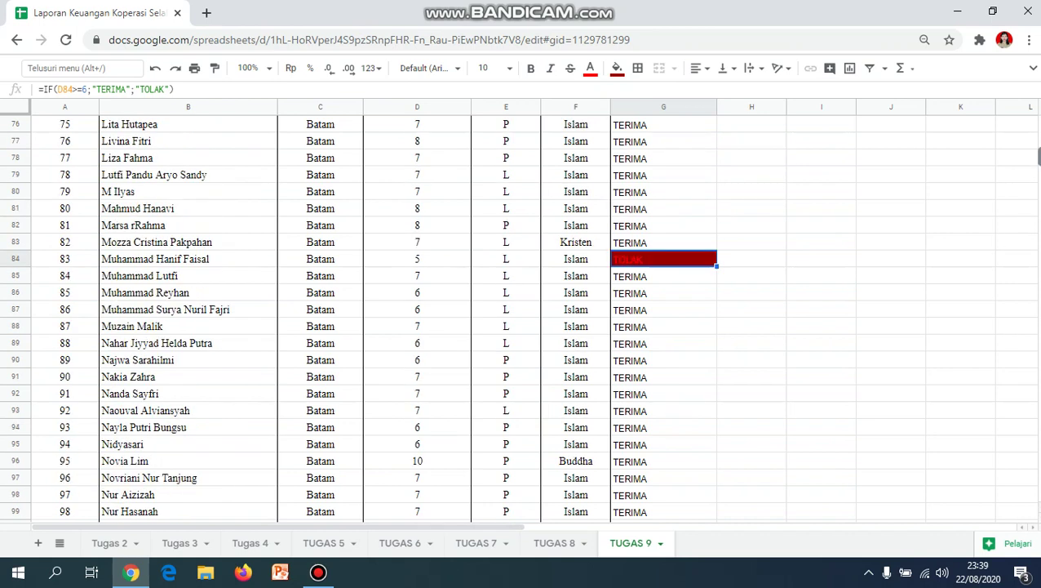
scroll(1038, 160, "up", 2)
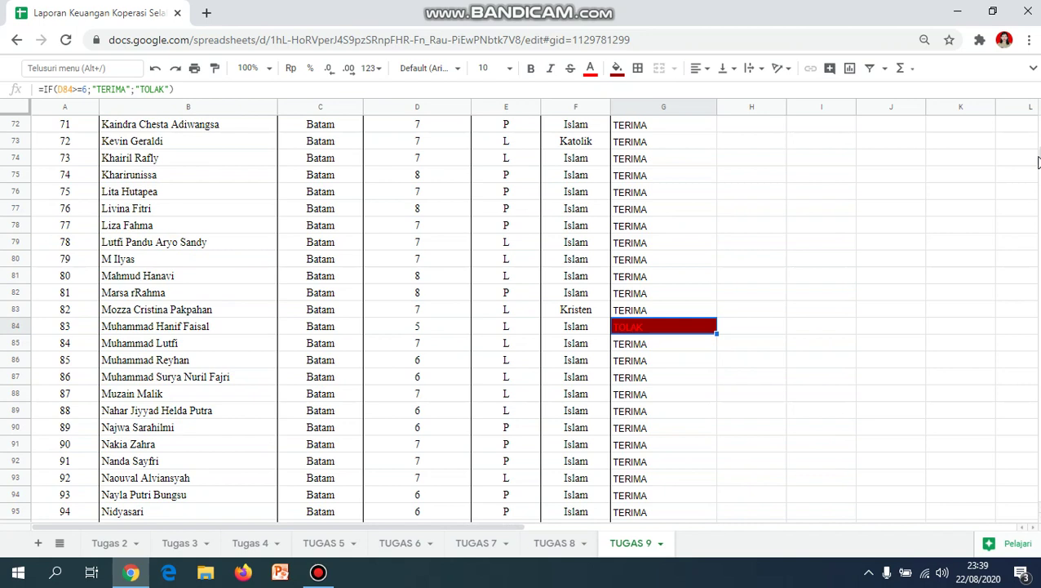
scroll(1038, 161, "up", 3)
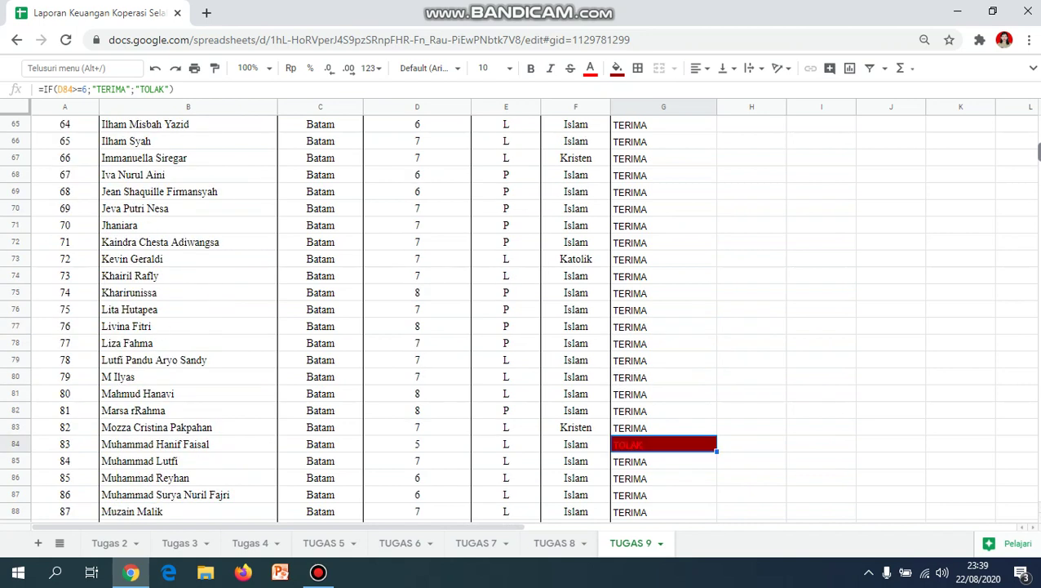
scroll(1038, 156, "up", 12)
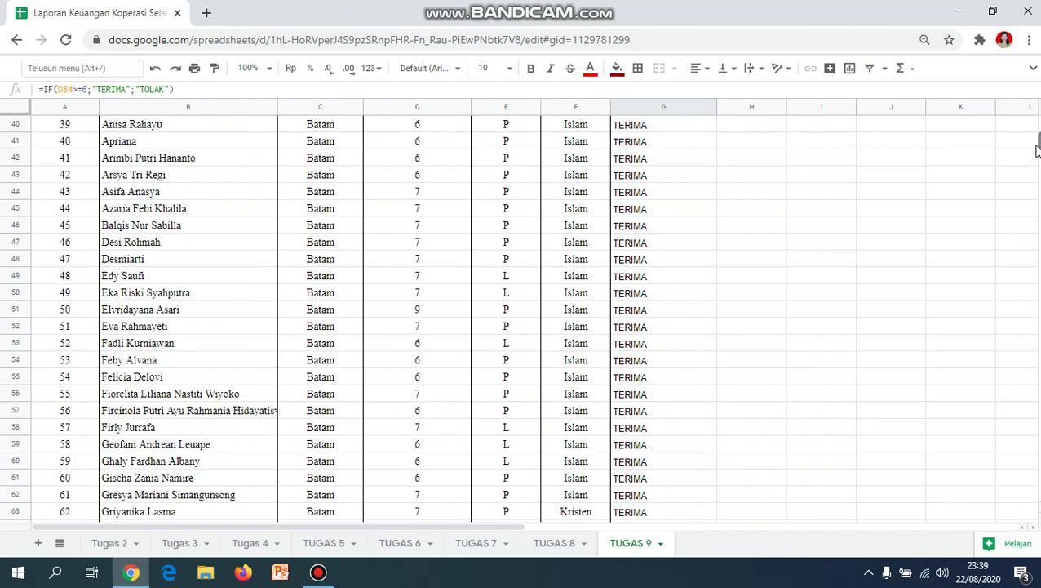
scroll(1034, 146, "up", 3)
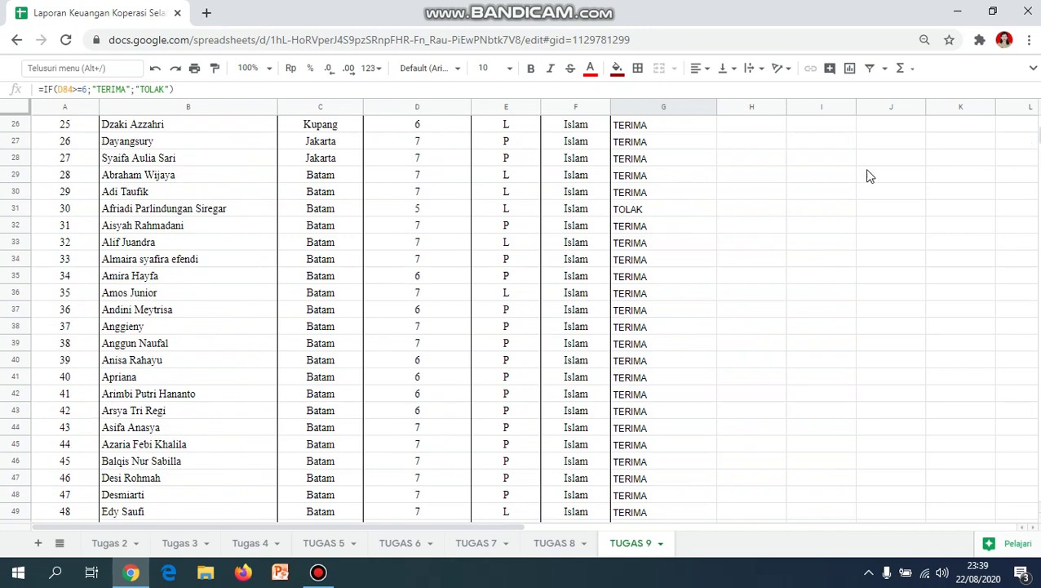
left_click(627, 212)
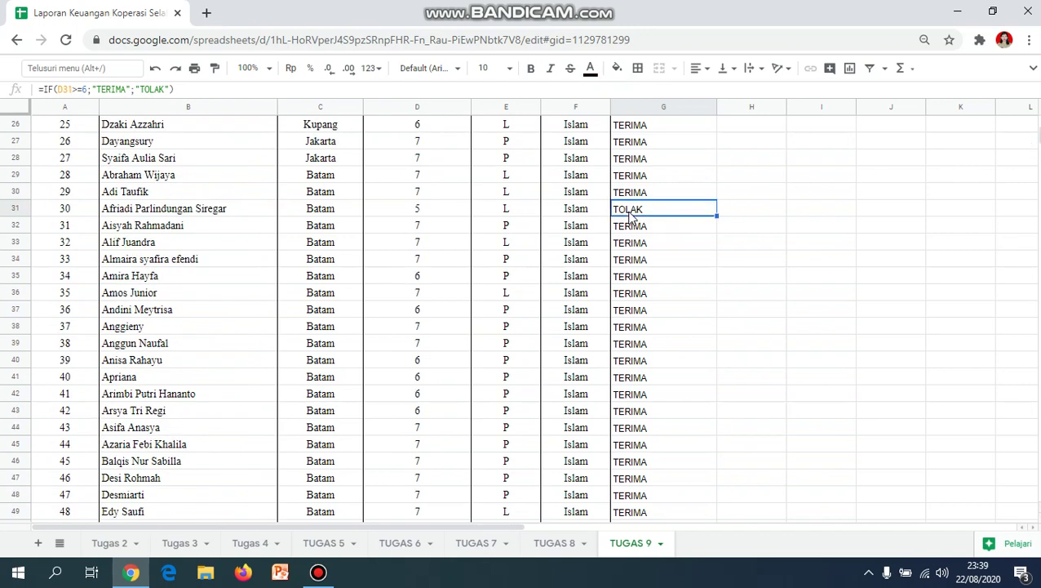
left_click(590, 68)
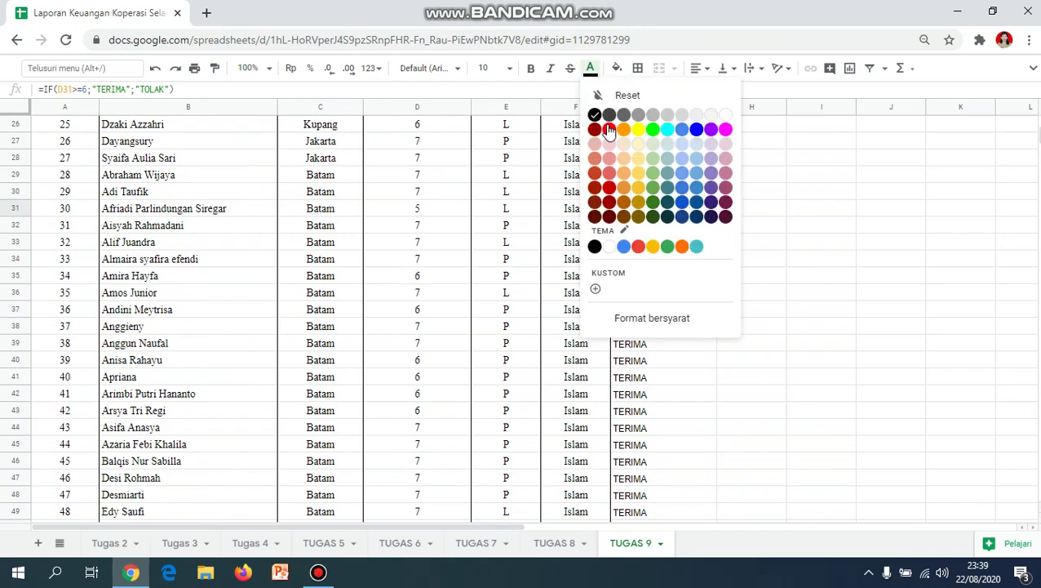
left_click(609, 129)
left_click(617, 68)
left_click(666, 129)
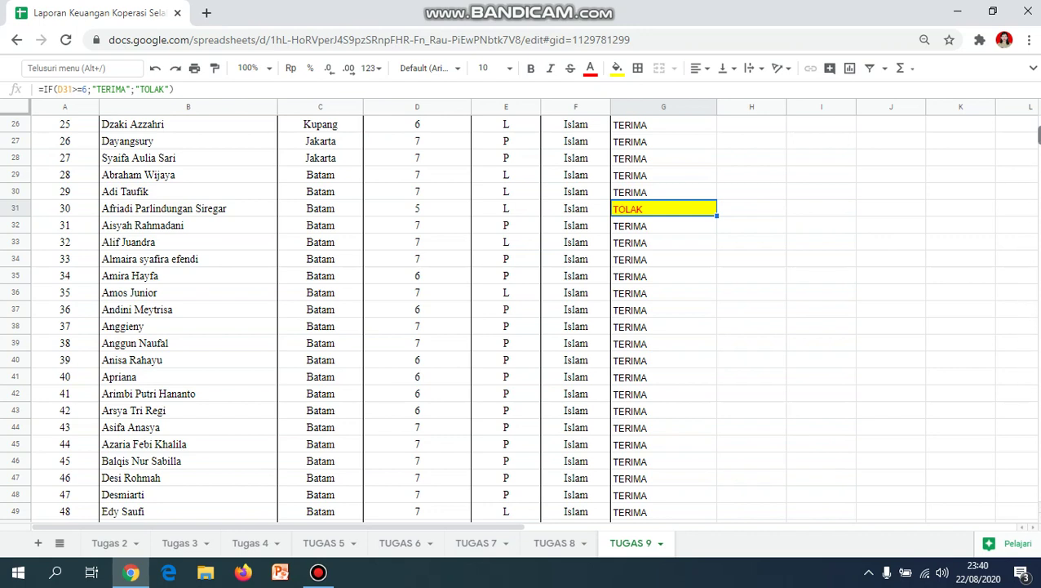
Highlight the TOLAK cell G23 with red text on a yellow background
scroll(1036, 135, "up", 2)
left_click(635, 143)
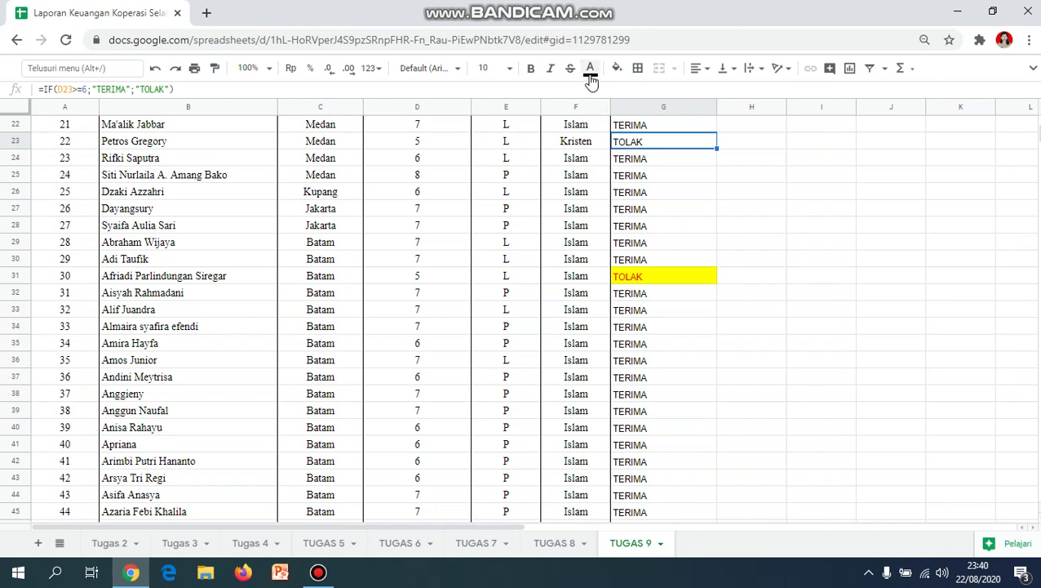
left_click(591, 75)
left_click(609, 132)
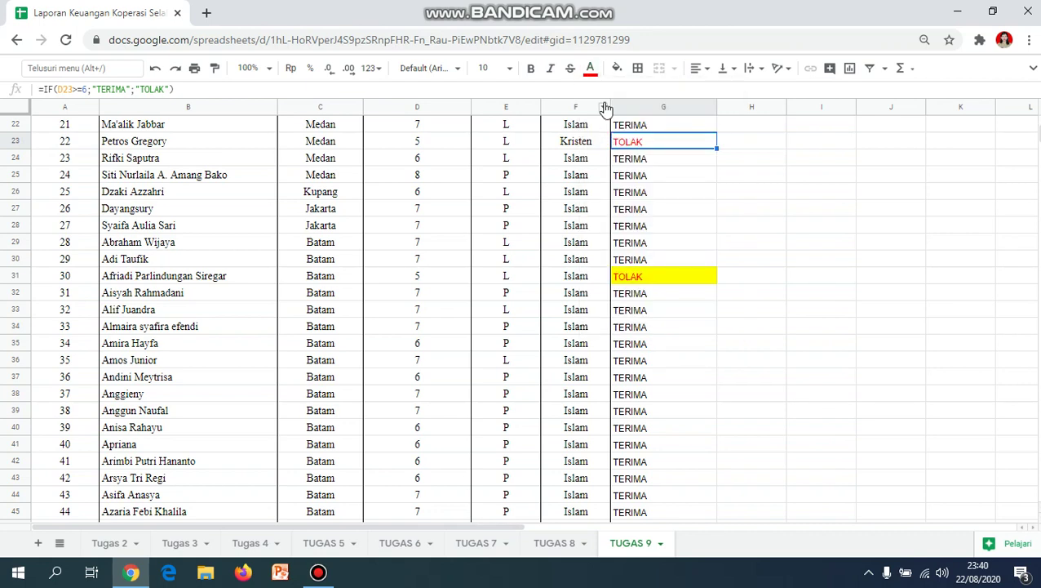
left_click(617, 68)
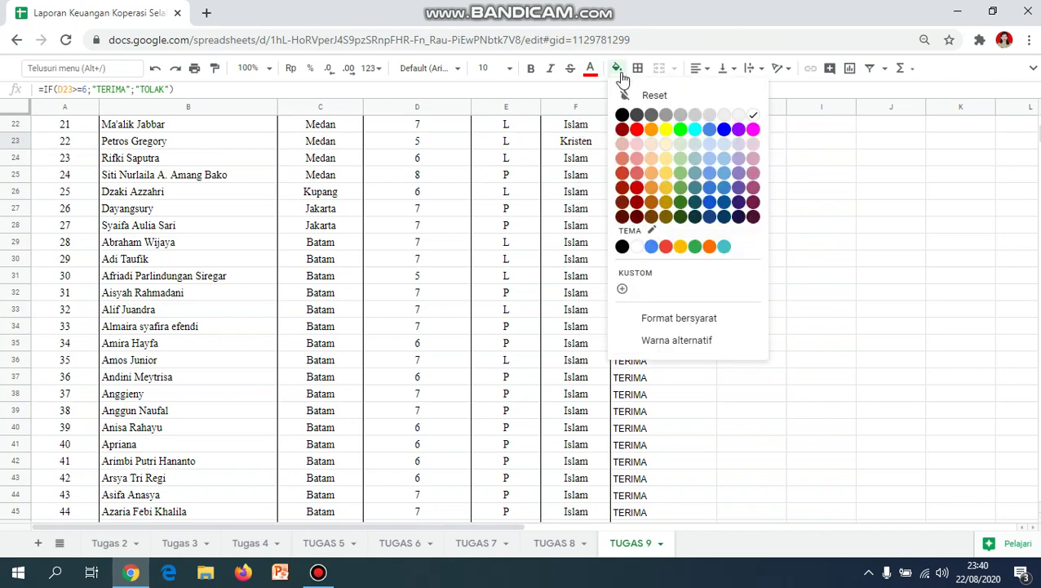
left_click(665, 130)
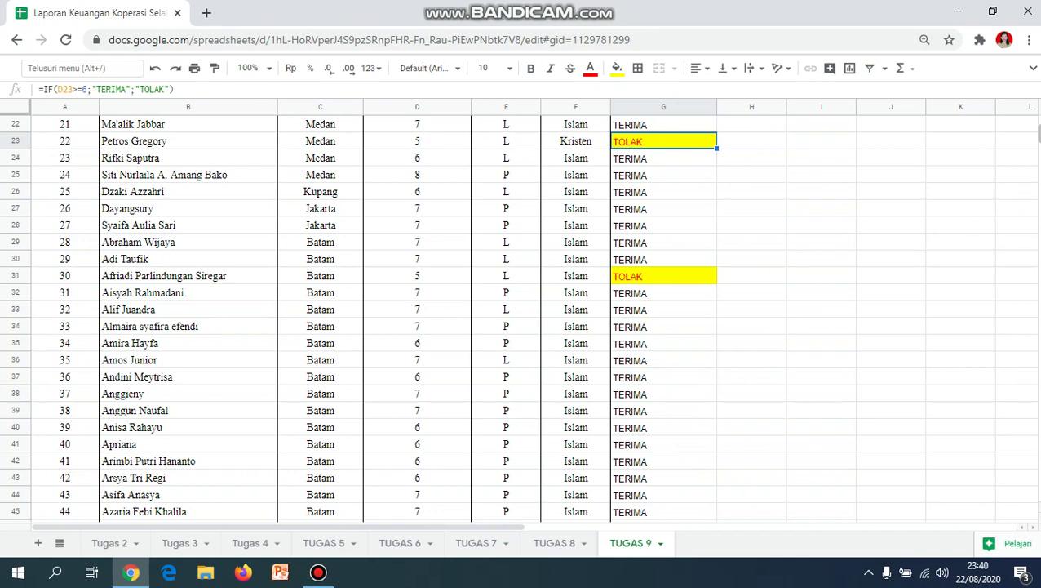
Color the TOLAK text in cell G12 red and fill the cell yellow
scroll(960, 158, "up", 4)
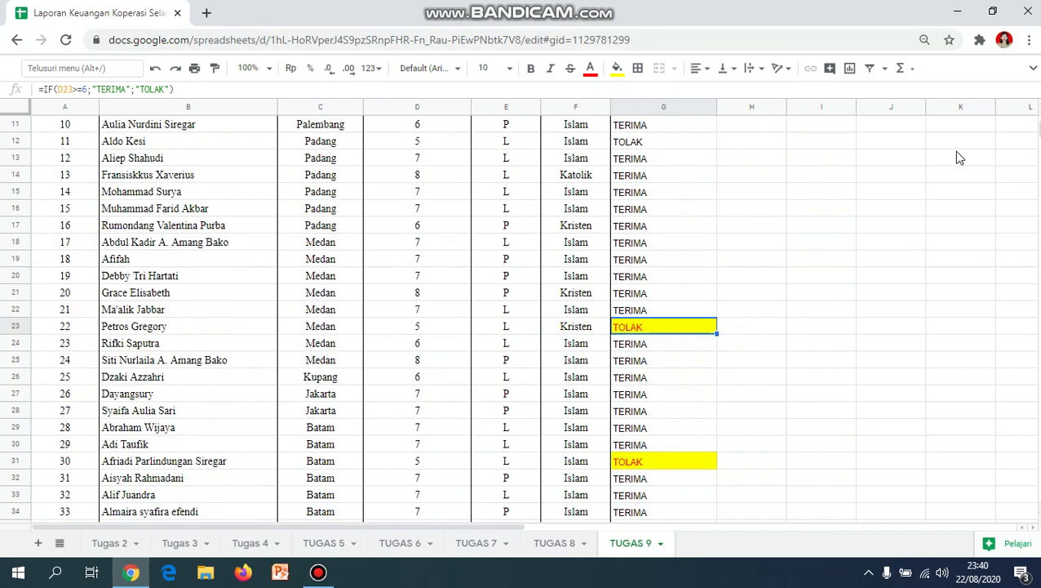
left_click(629, 144)
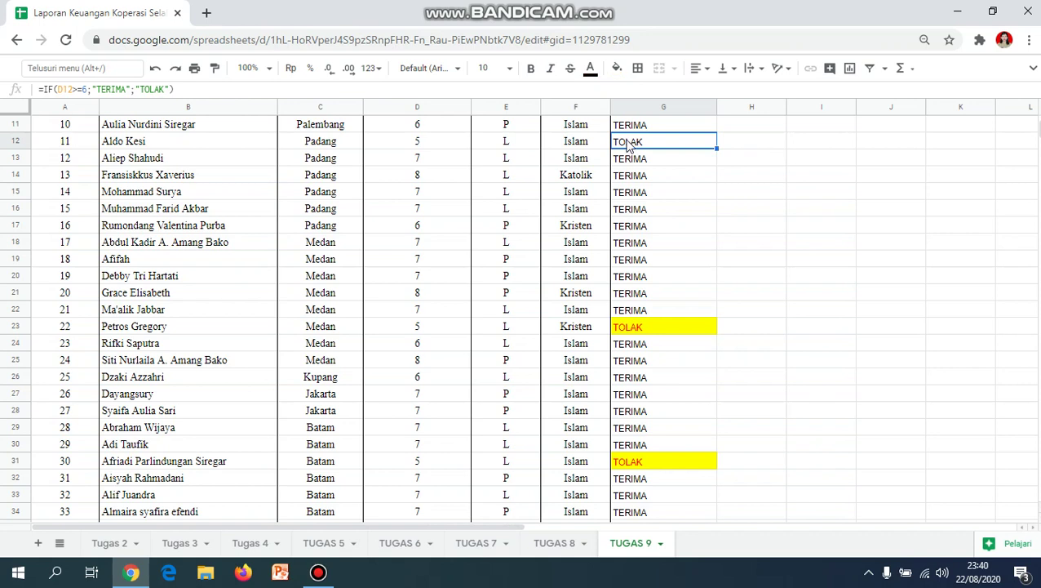
left_click(590, 68)
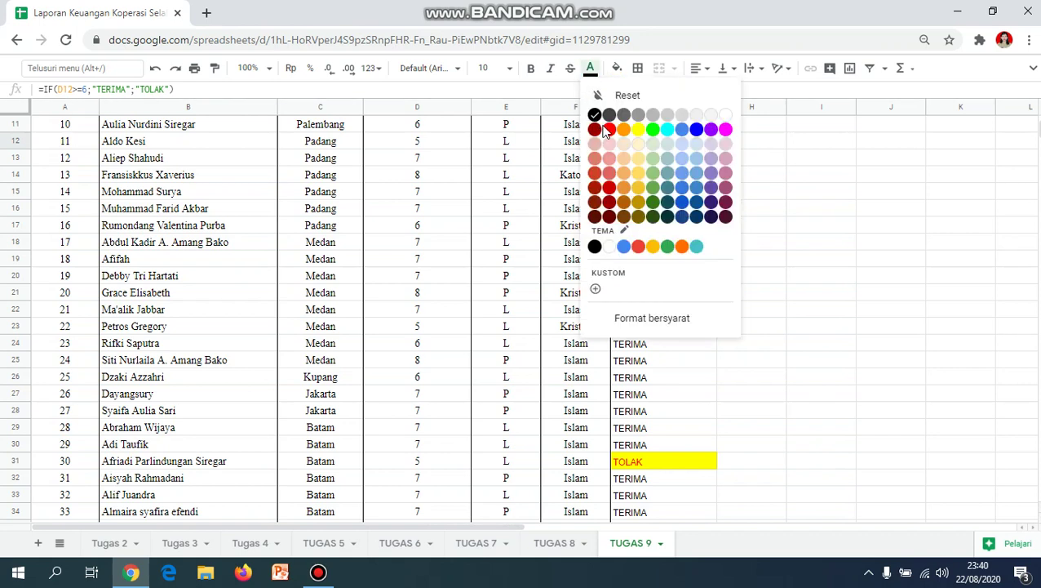
left_click(609, 129)
left_click(621, 70)
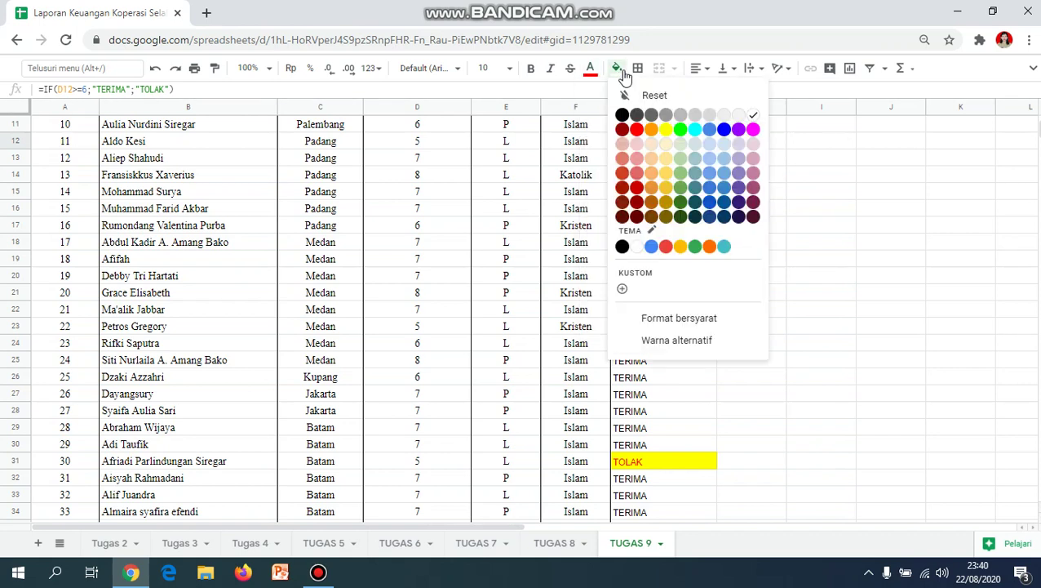
left_click(665, 129)
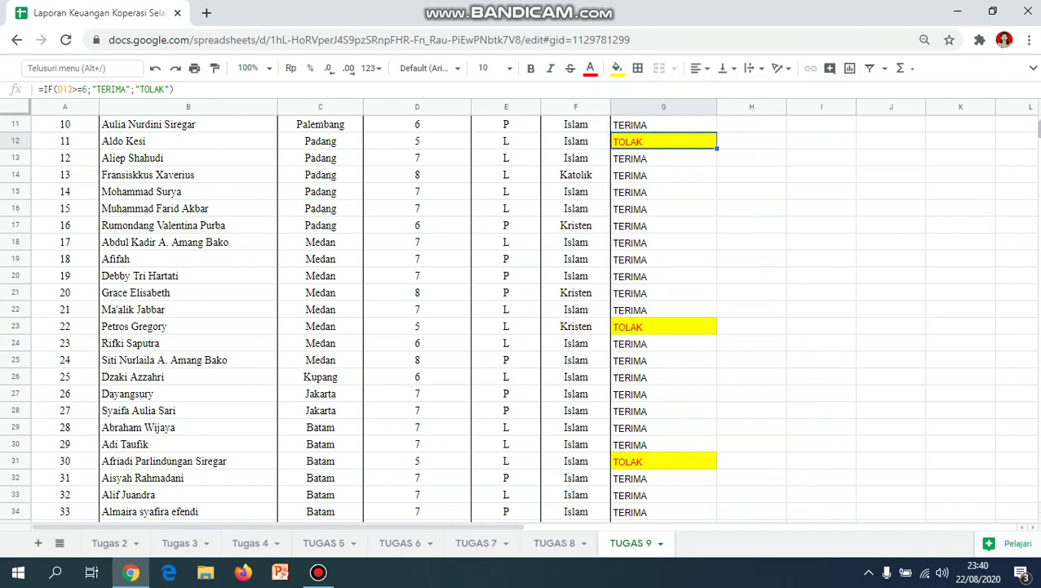
Set the TOLAK cell G10 to red text with an orange fill
scroll(522, 319, "up", 1)
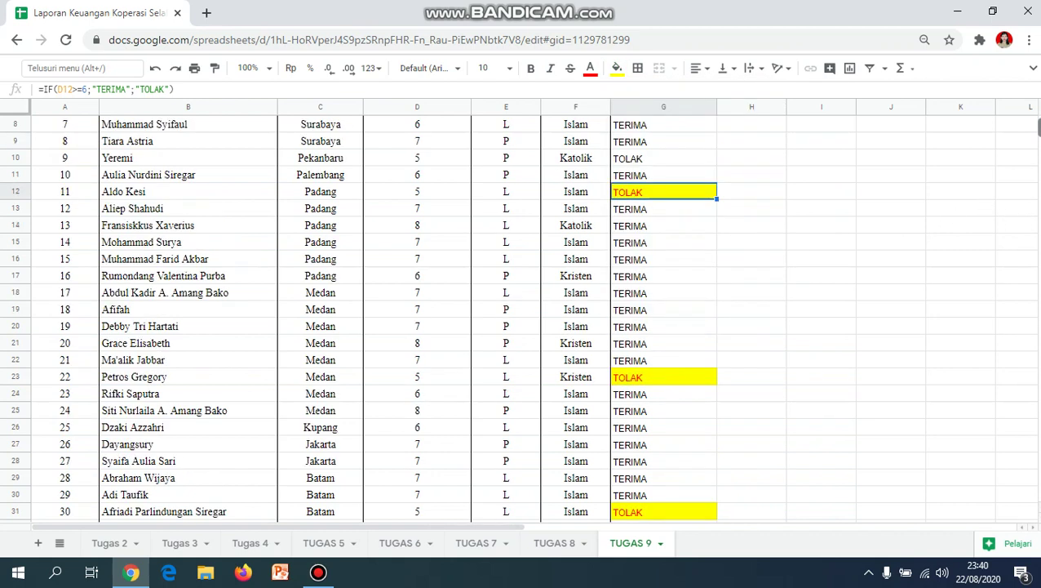
scroll(522, 318, "up", 1)
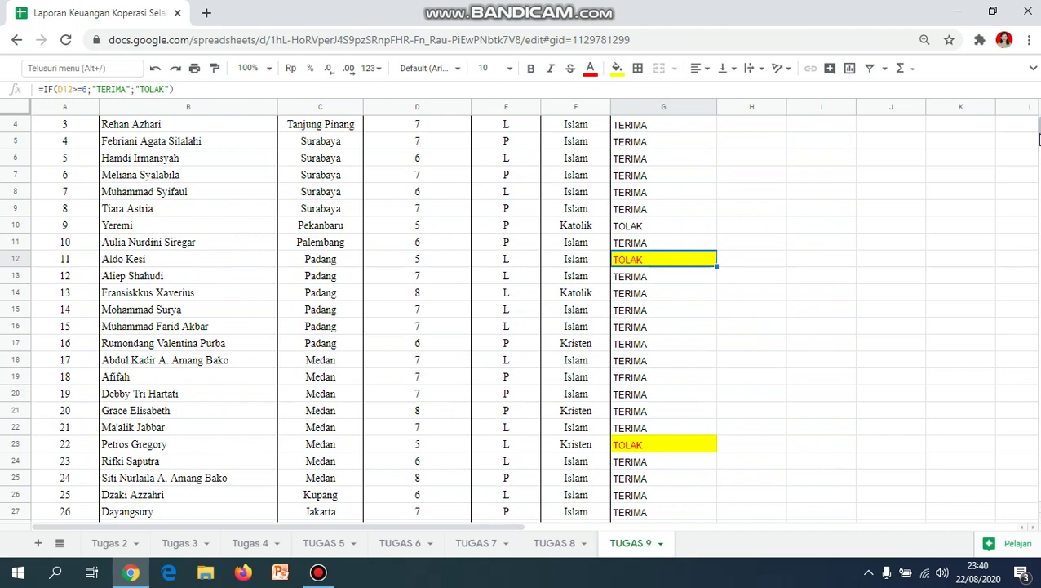
left_click(631, 231)
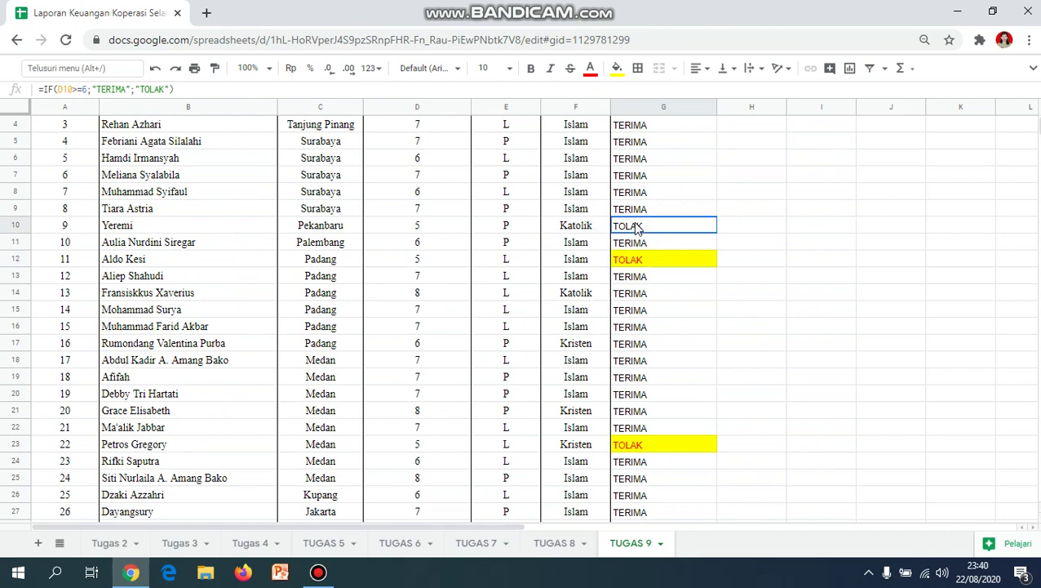
left_click(591, 70)
left_click(607, 134)
left_click(617, 68)
left_click(656, 127)
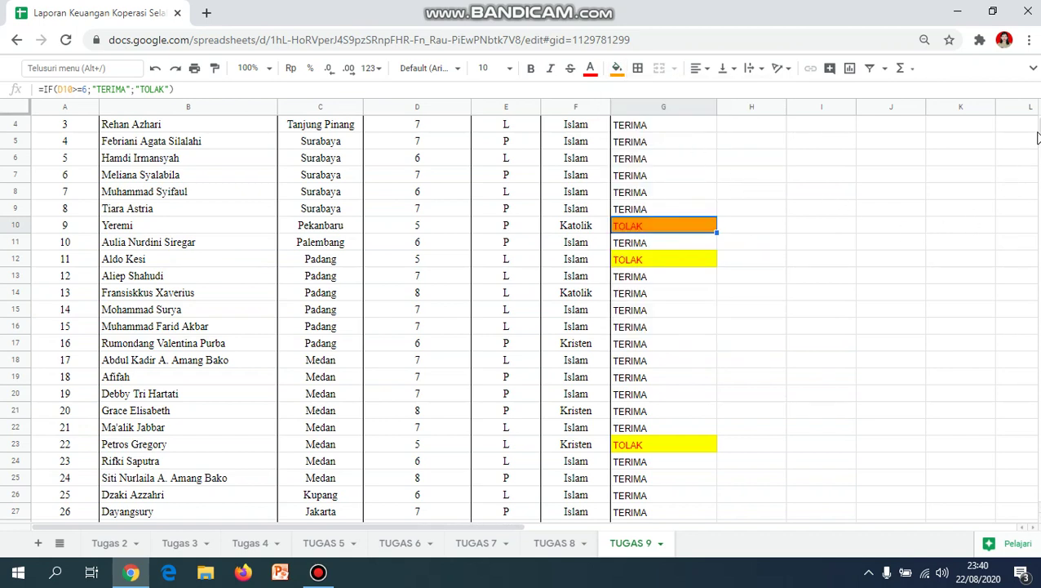
Change the fill of cell G10 to yellow to match the other highlighted TOLAK cells
scroll(1038, 137, "up", 2)
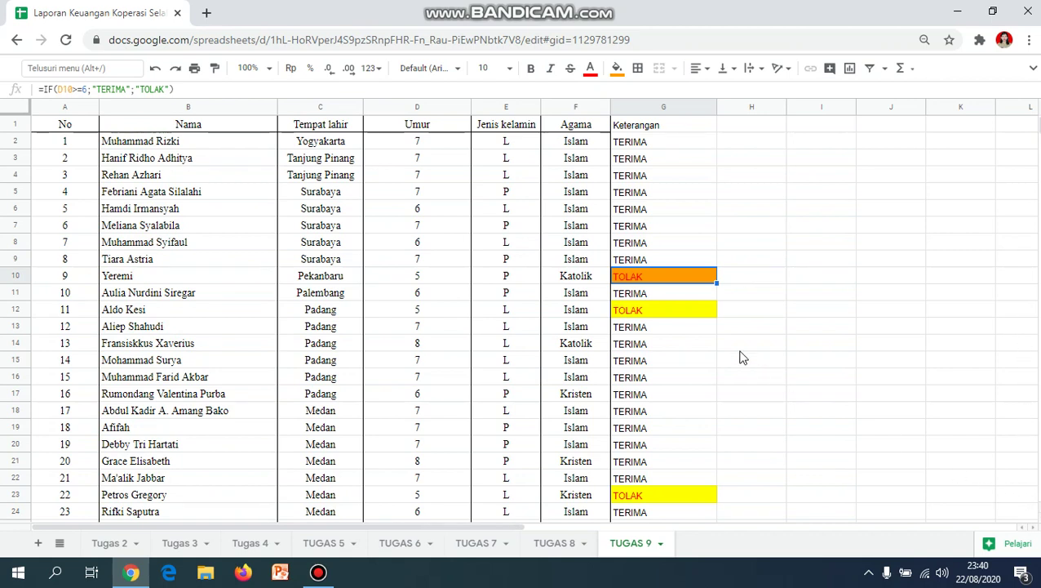
left_click(711, 298)
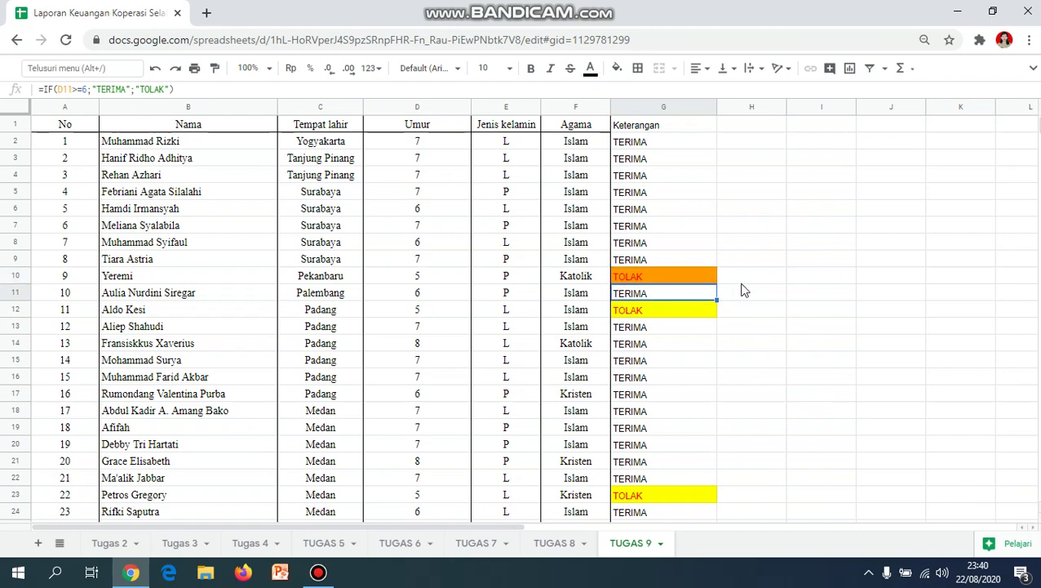
left_click(708, 278)
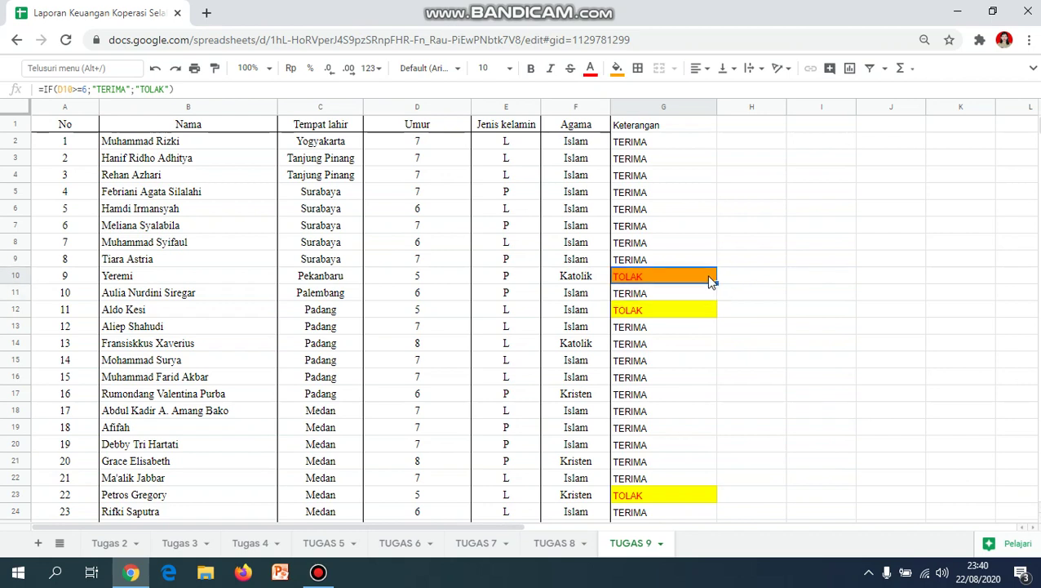
left_click(617, 68)
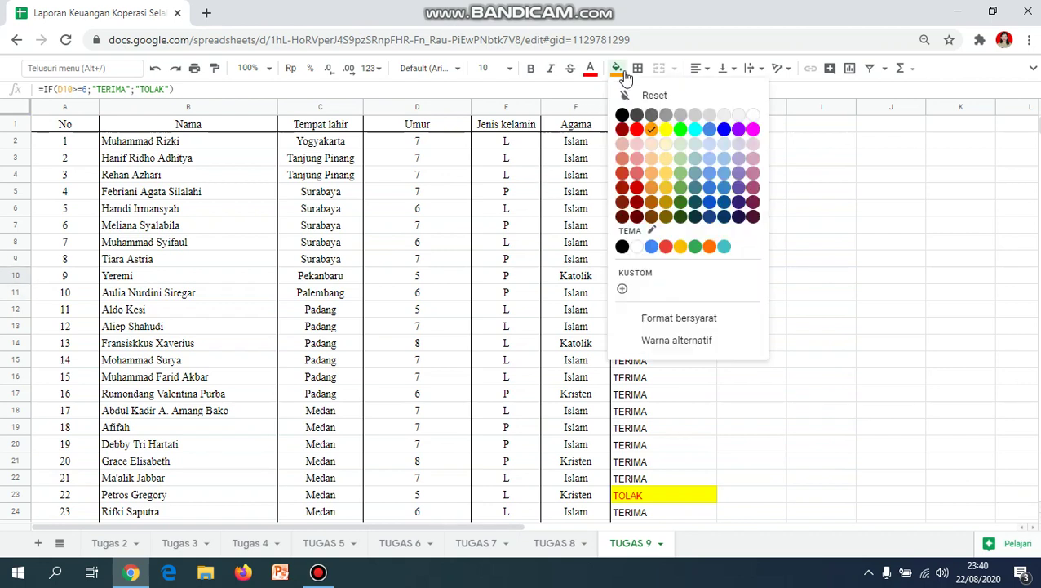
left_click(666, 128)
left_click(764, 331)
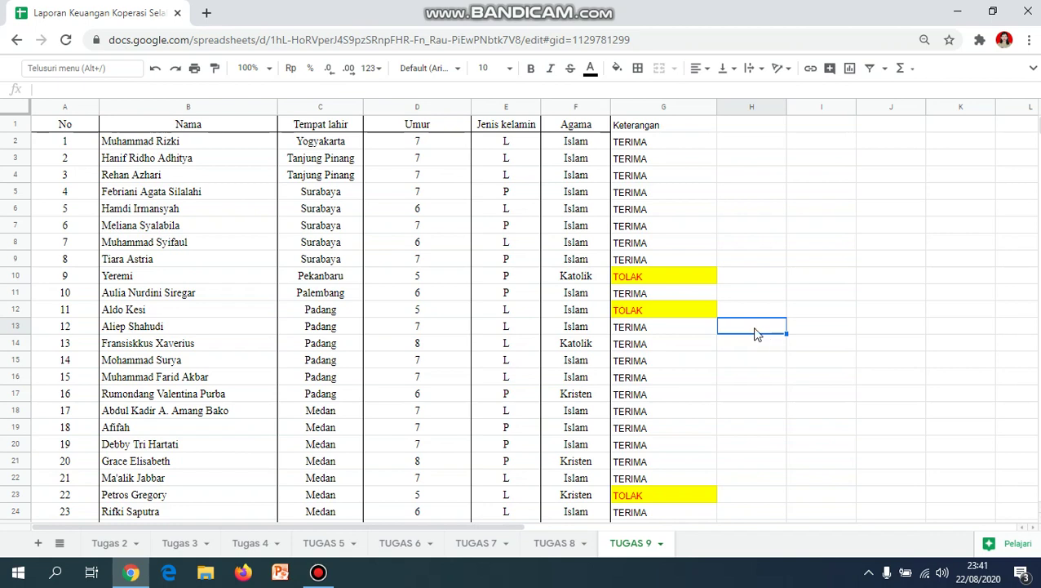
In cell G10's formula, replace the "TOLAK" result with a nested IF that tests D10>4
left_click(642, 279)
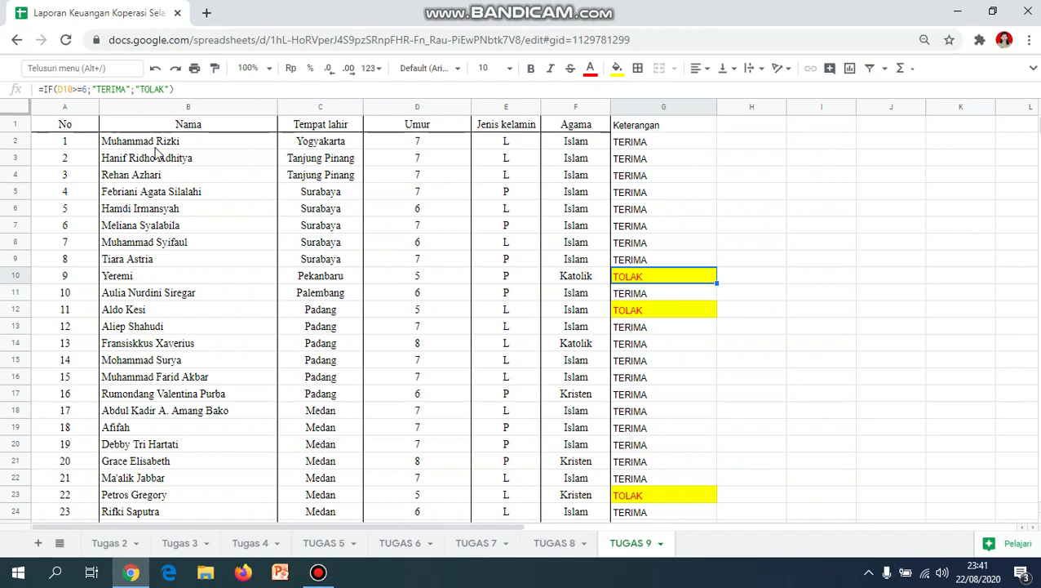
left_click(137, 89)
left_click_drag(136, 89, 172, 89)
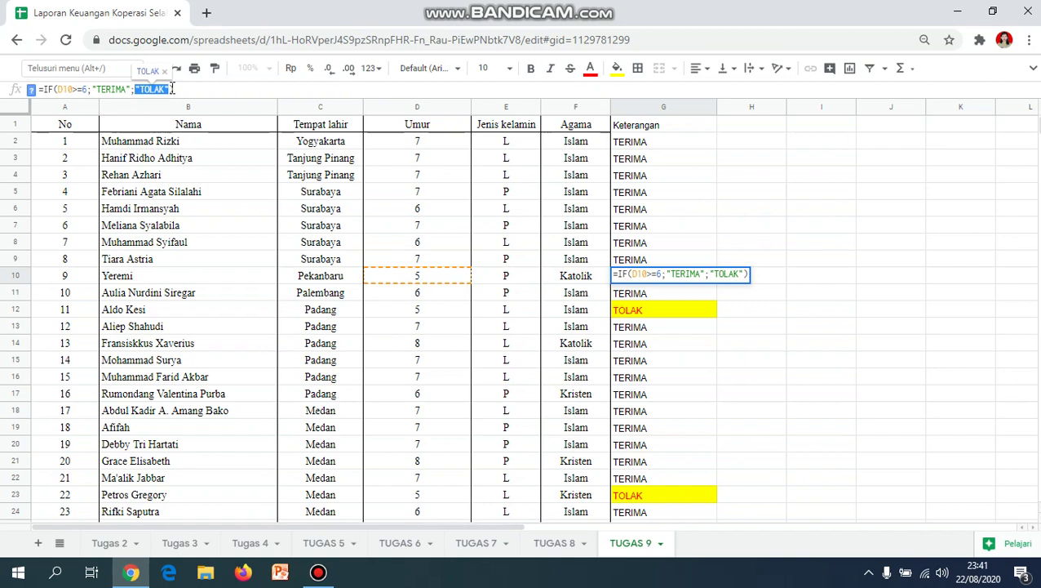
type("IF")
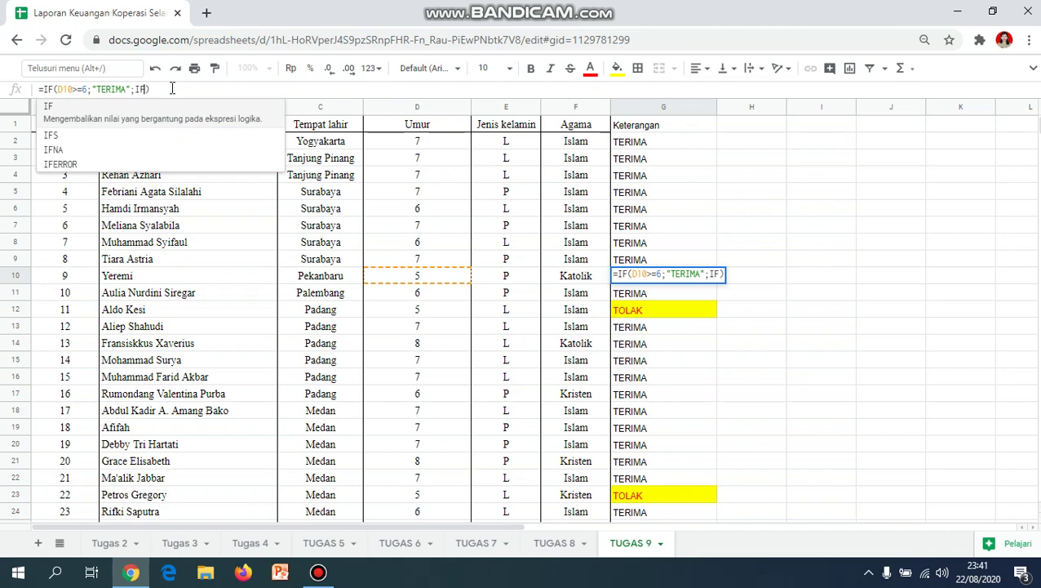
type("(")
left_click(382, 212)
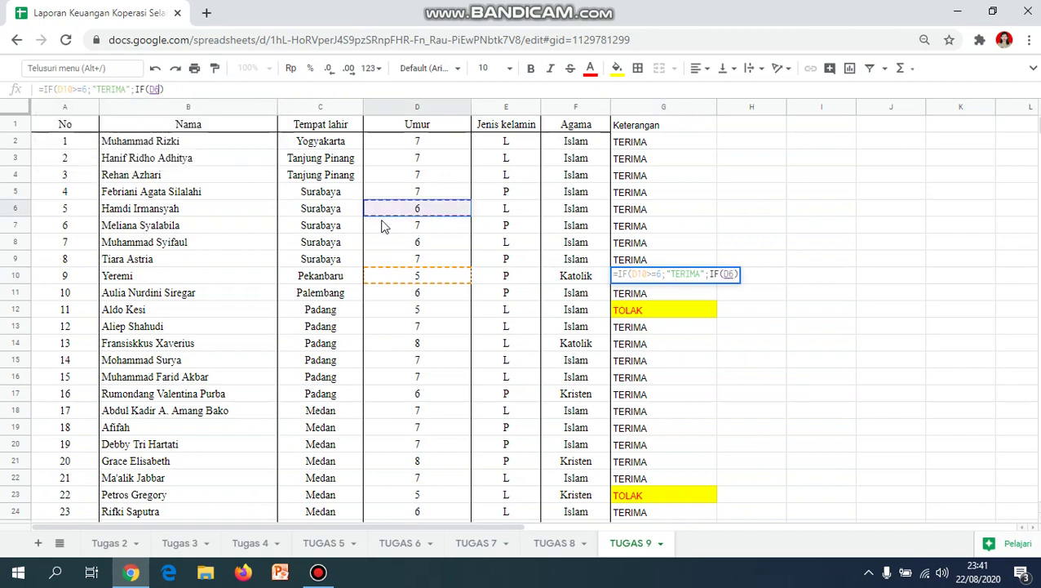
left_click(414, 278)
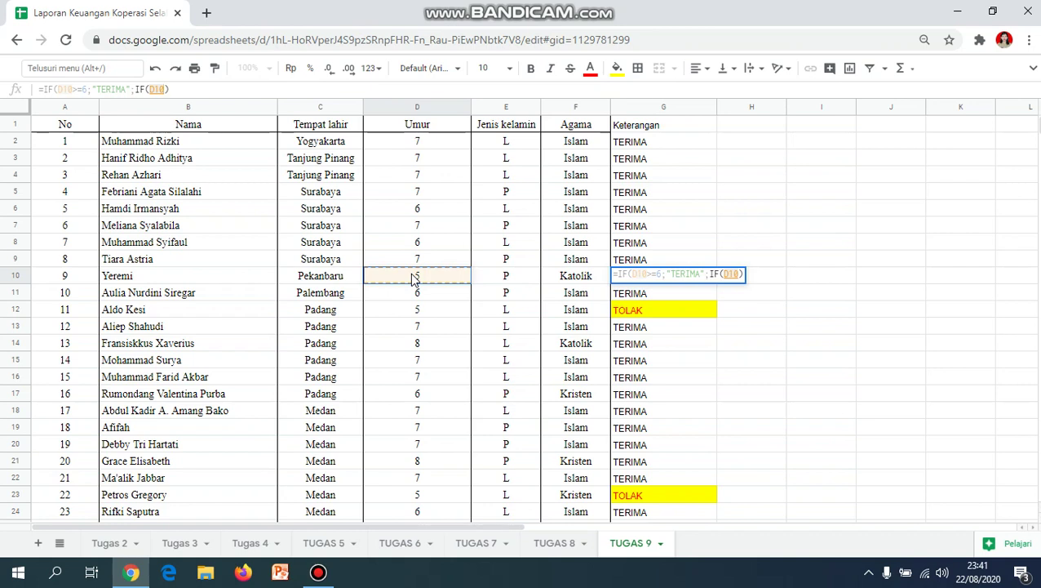
type(">")
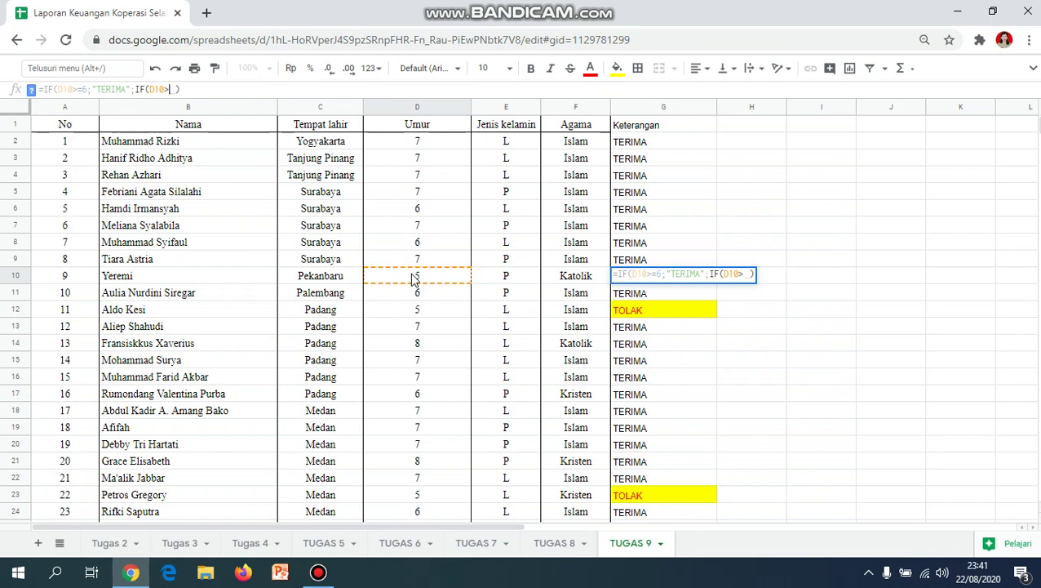
type("4; \"")
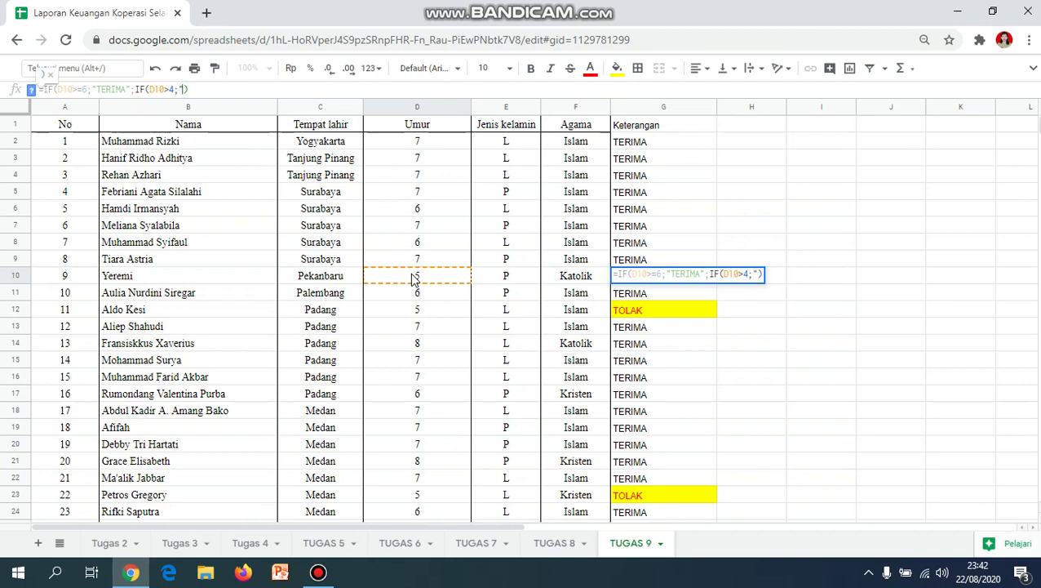
Complete G10's nested IF so it returns "DIPERTIMBANGKAN" when true and "KELUAR" otherwise
type("DIPERTI")
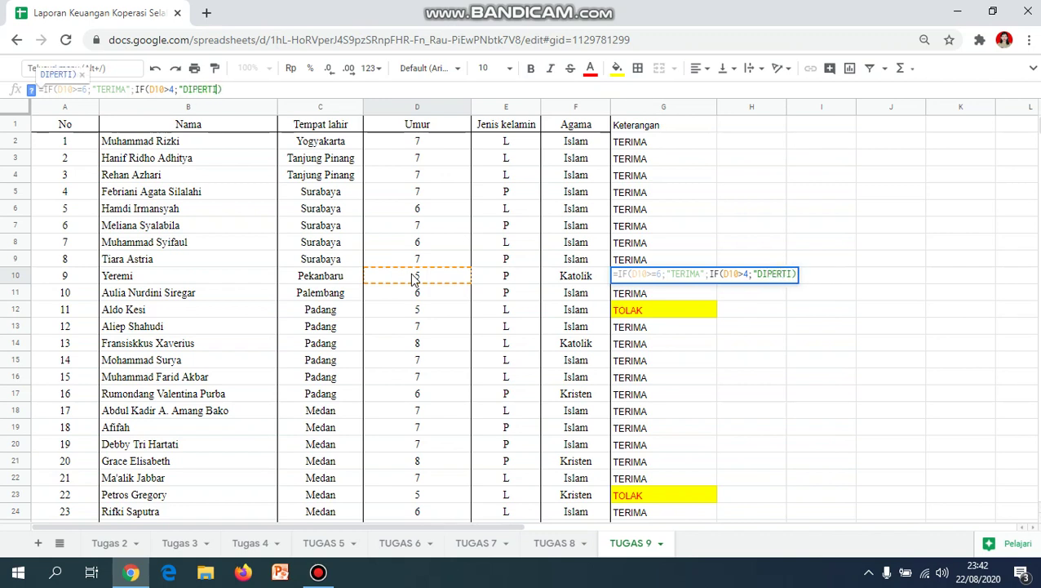
type("MBANGKAN")
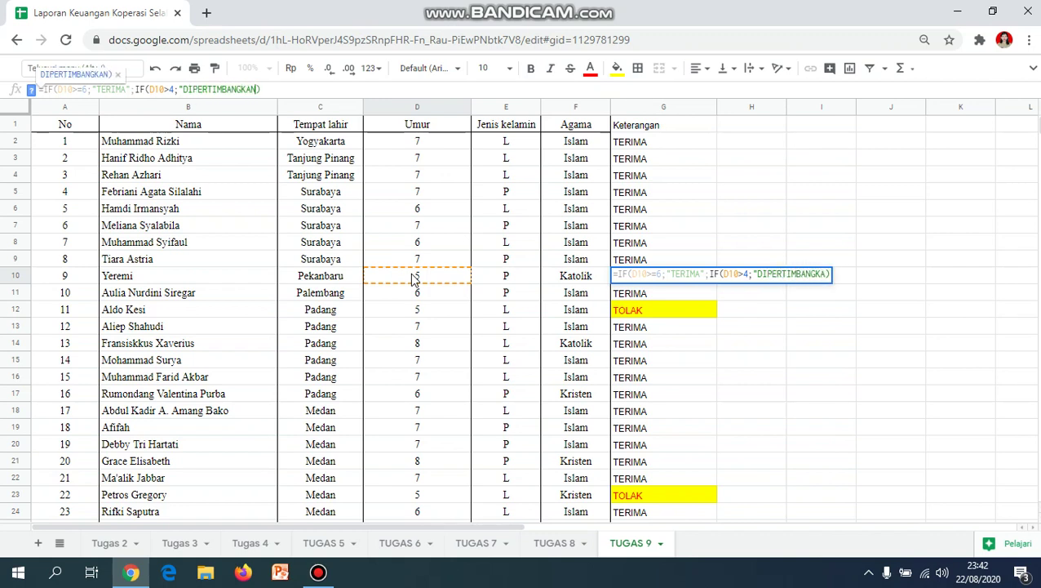
type("\";")
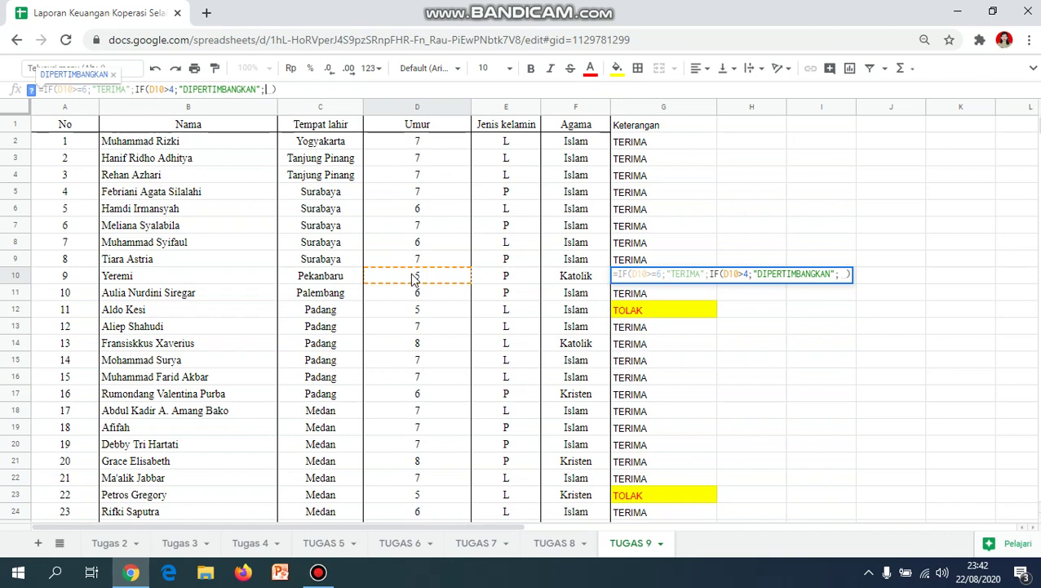
type("\"KELUAR")
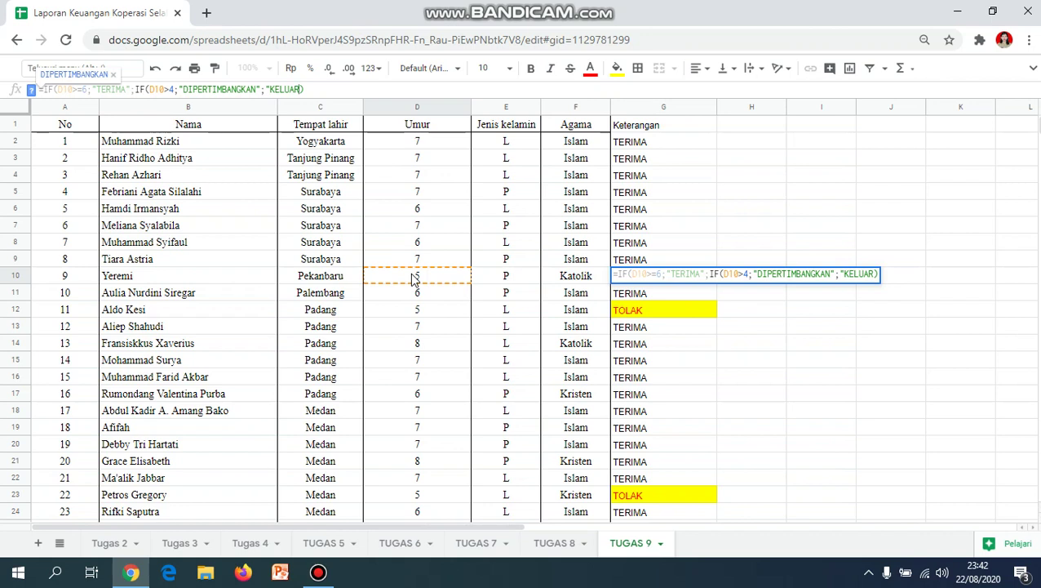
type("\")")
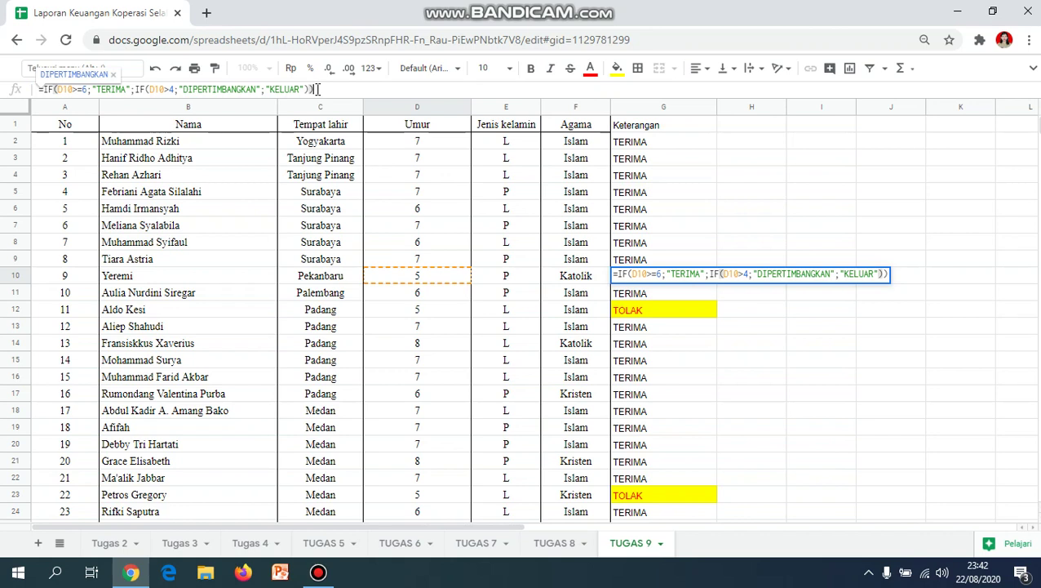
key("Return")
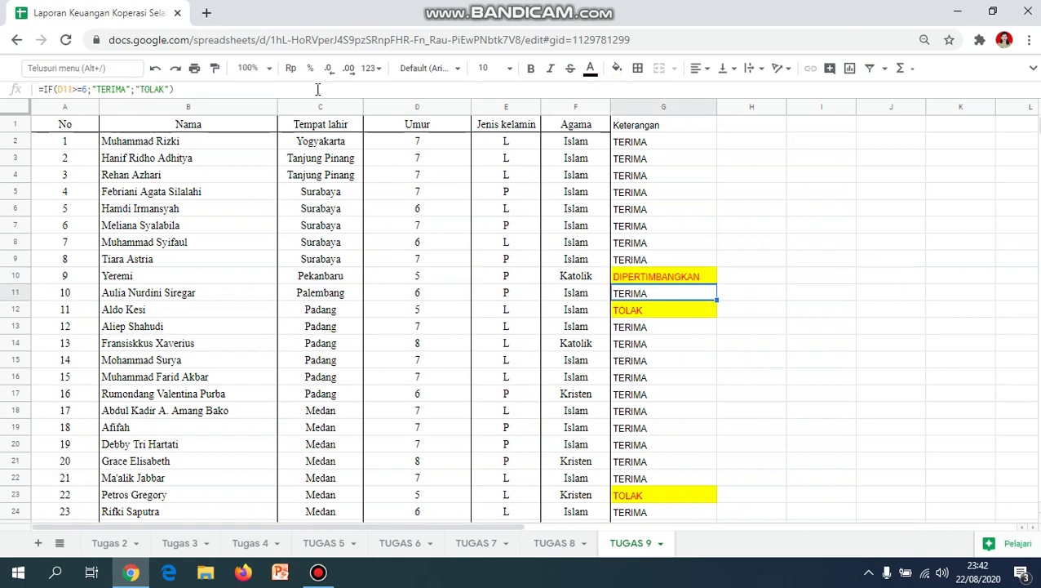
left_click_drag(514, 276, 424, 281)
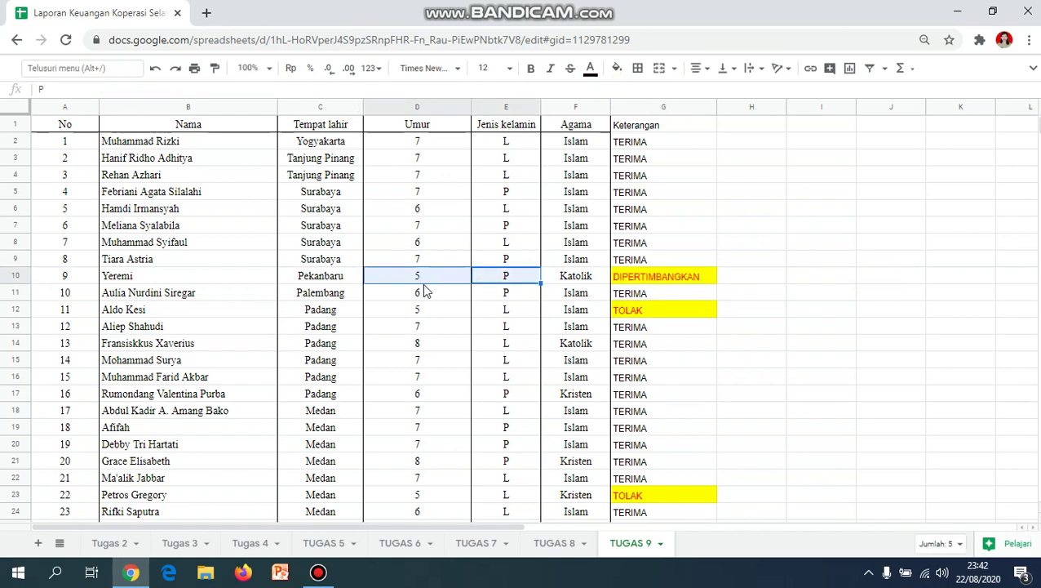
key("ctrl+c")
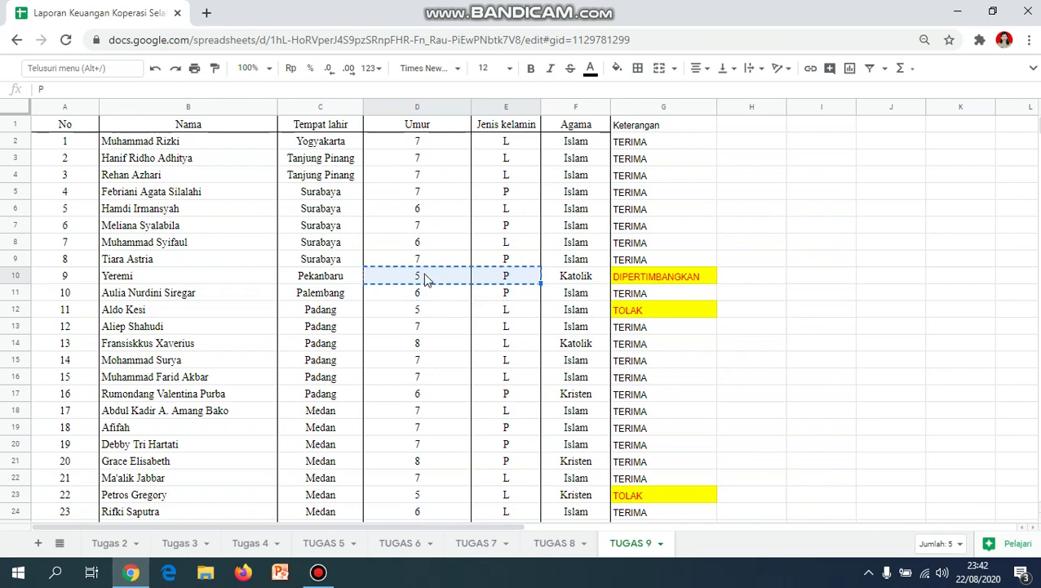
key("ctrl+v")
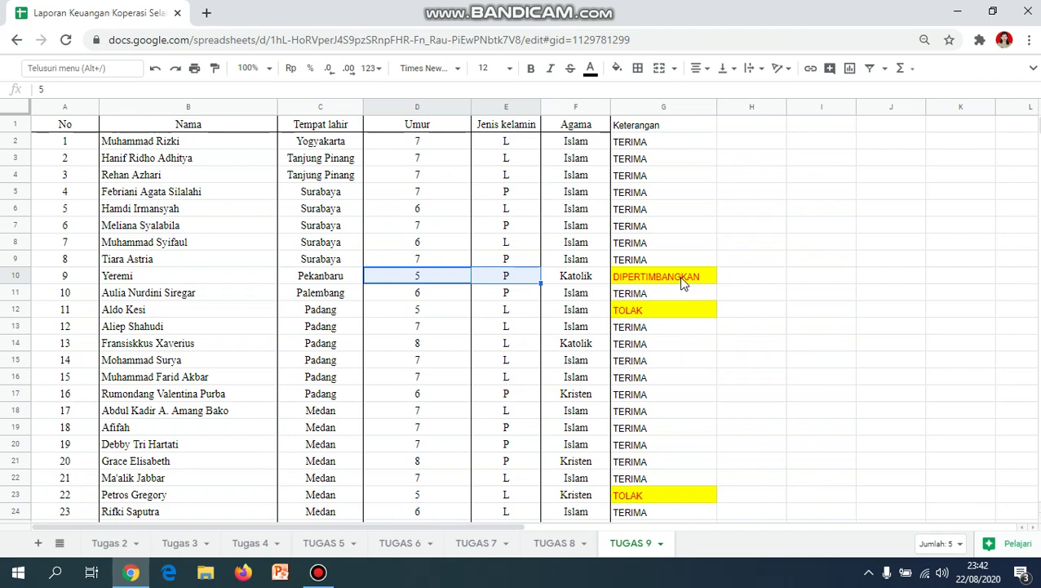
Copy the nested IF formula from G10 into the TOLAK cells G12 and G23
left_click(708, 279)
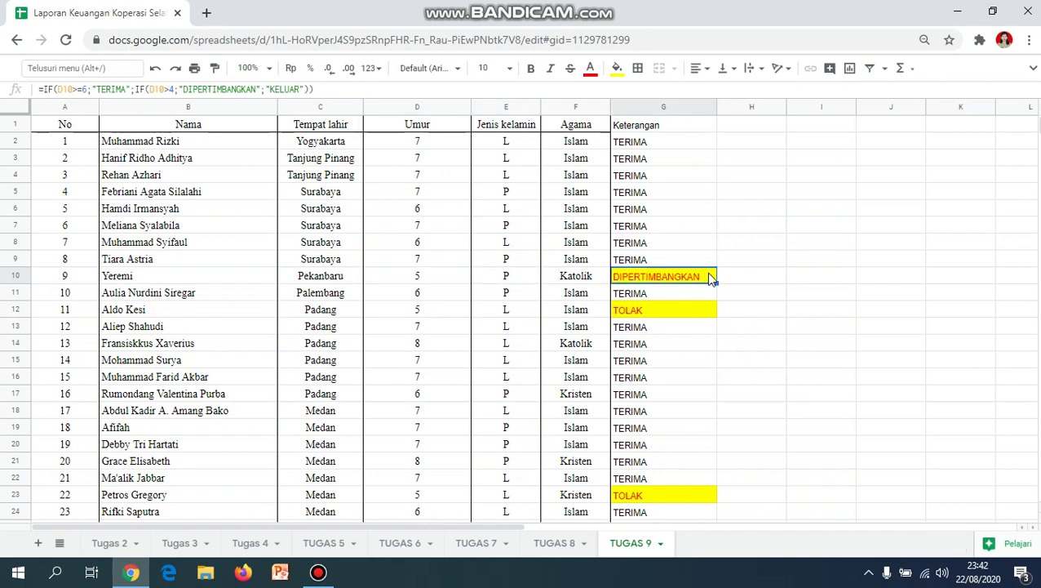
key("ctrl+c")
left_click(687, 314)
key("ctrl+v")
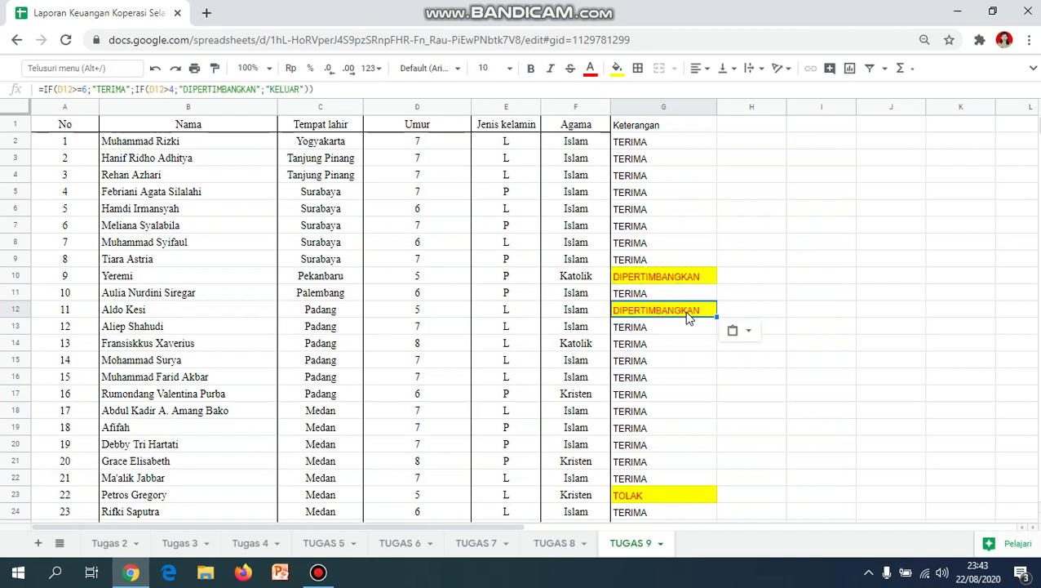
left_click(688, 496)
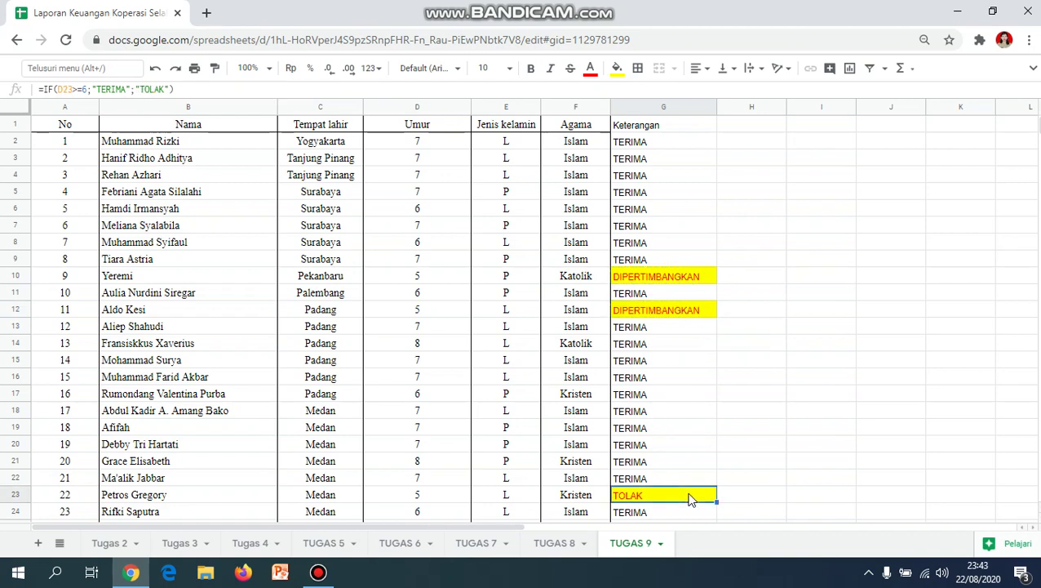
key("ctrl+v")
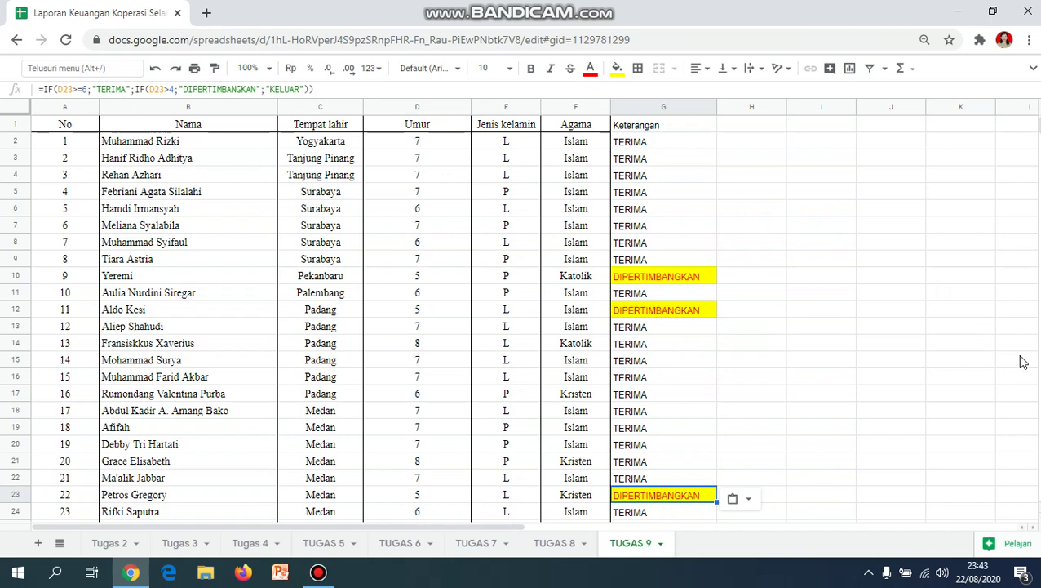
Paste the same nested IF formula into the remaining TOLAK cell G31
key("Page_Down")
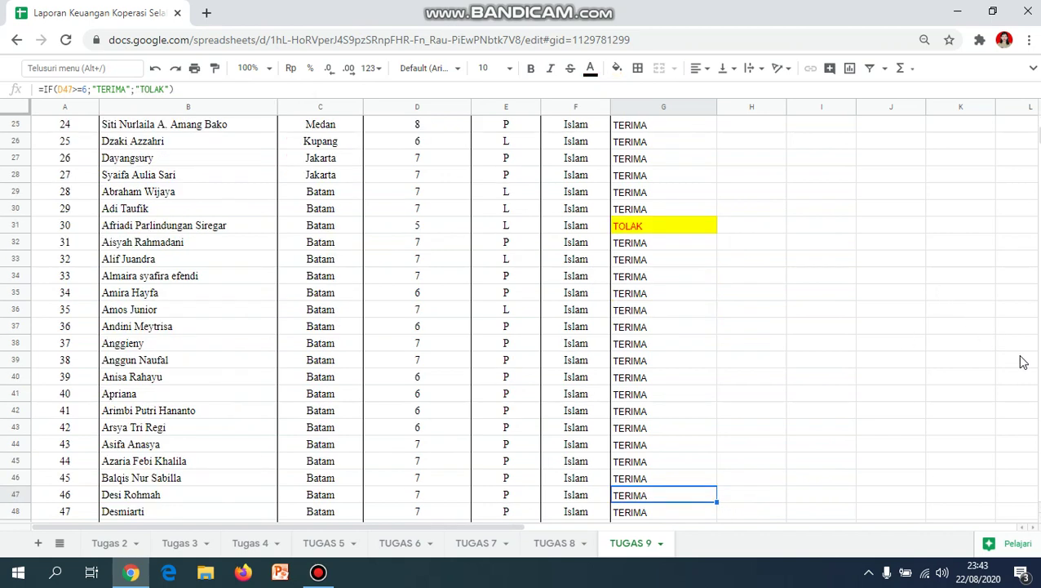
key("Page_Down")
key("Page_Up")
left_click(687, 231)
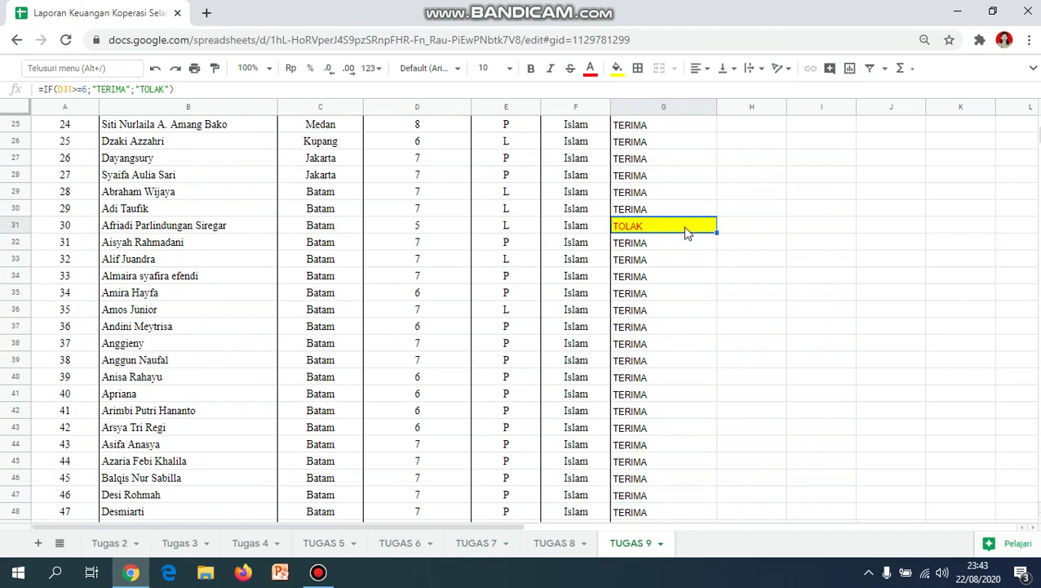
key("ctrl+v")
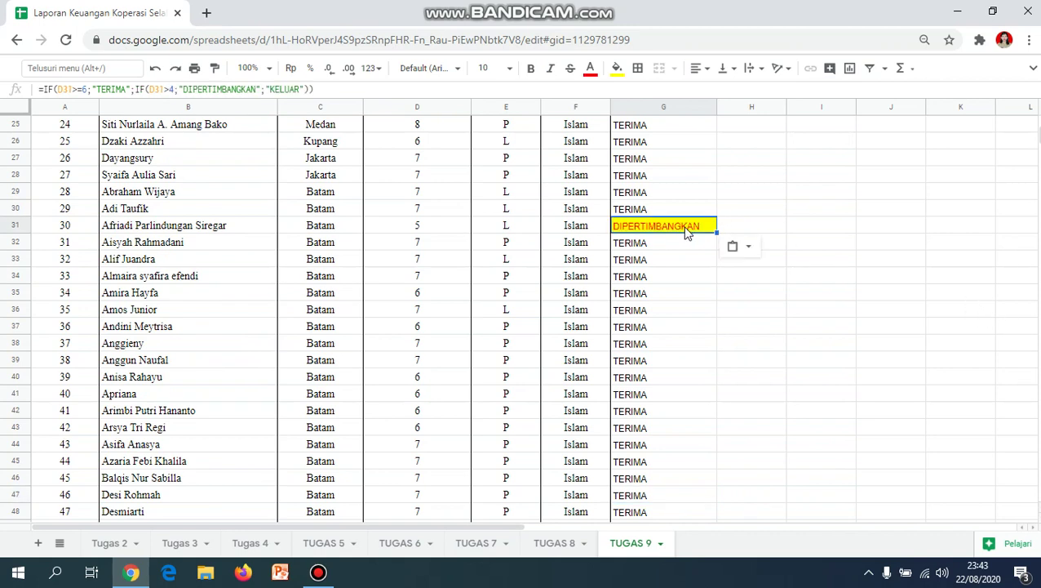
Review the updated Keterangan results from row 31 back up to row 8
key("Up")
key("Up")
key("Up")
key("Up")
key("Up")
key("Up")
key("Up")
key("Up")
key("Up")
key("Up")
key("Up")
key("Up")
key("Up")
key("Up")
key("Up")
key("Up")
key("Up")
key("Up")
key("Up")
key("Up")
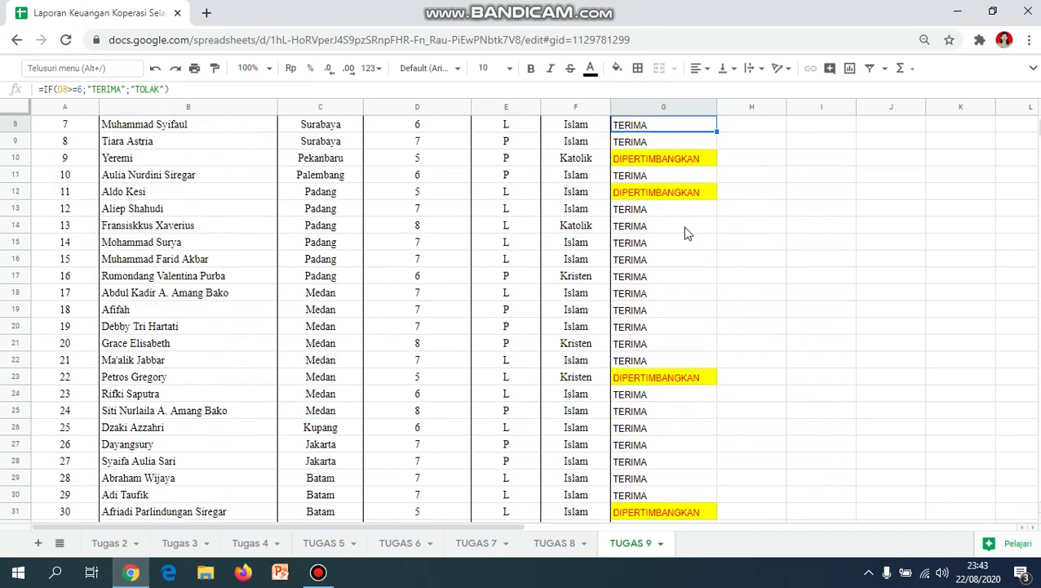